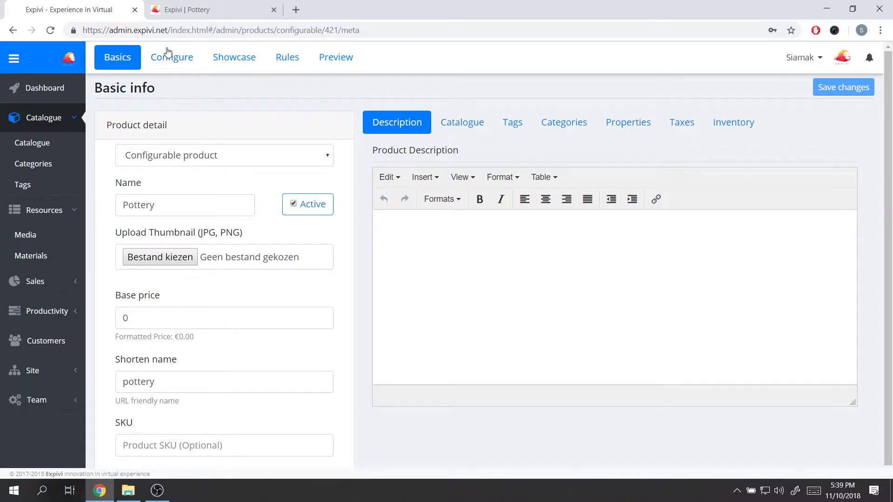
Switch to the Pottery storefront page and preview the product with potType Type 2 and color Color1.
{"action": "left_click", "coordinate": [204, 15]}
{"action": "left_click_drag", "start_coordinate": [259, 212], "coordinate": [357, 241]}
{"action": "left_click", "coordinate": [714, 222]}
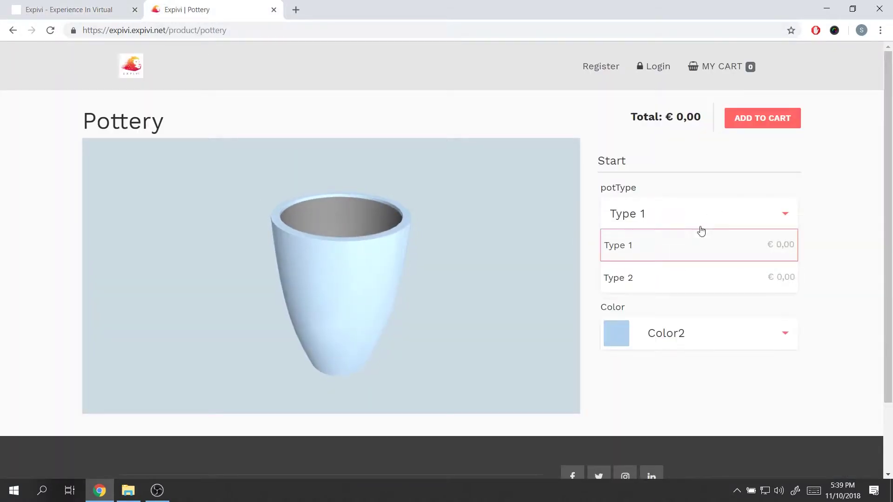
{"action": "left_click", "coordinate": [677, 282]}
{"action": "left_click", "coordinate": [687, 274]}
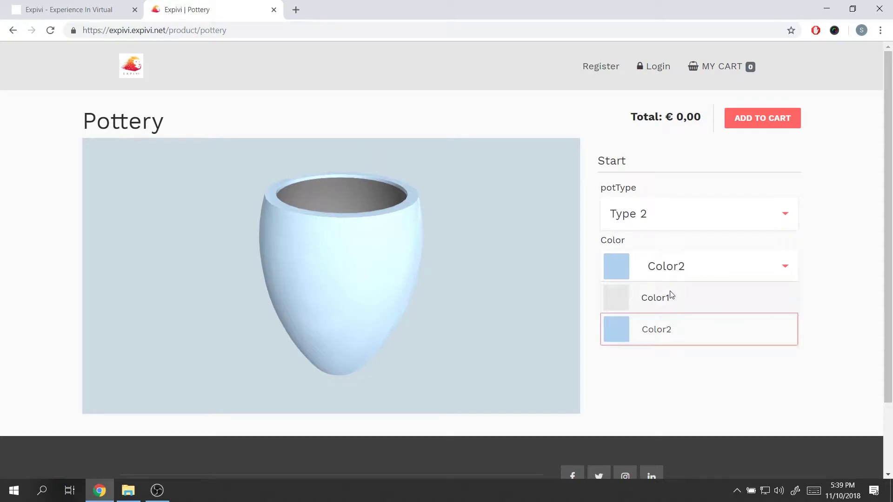
{"action": "left_click", "coordinate": [696, 297]}
{"action": "mouse_move", "coordinate": [422, 260]}
{"action": "left_mouse_down"}
{"action": "mouse_move", "coordinate": [367, 267]}
{"action": "mouse_move", "coordinate": [380, 253]}
{"action": "mouse_move", "coordinate": [420, 250]}
{"action": "left_mouse_up"}
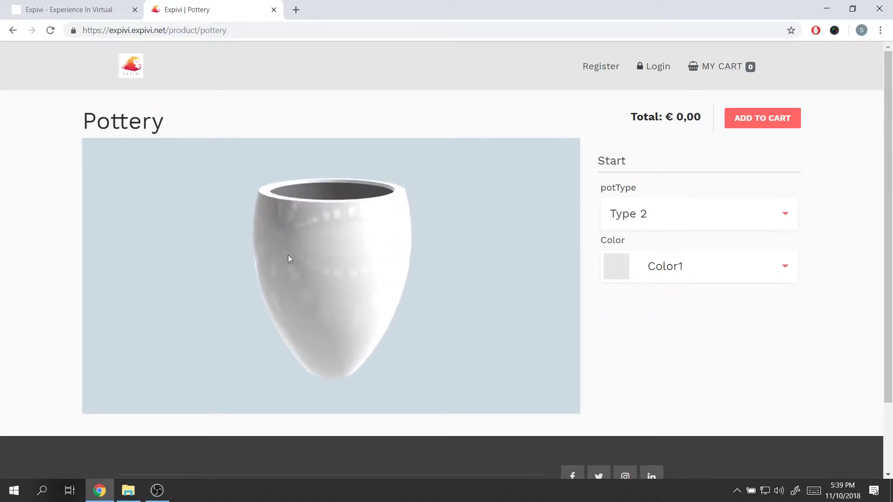
Preview the pot in Color2 with potType Type 1, viewing it from another angle.
{"action": "left_click", "coordinate": [665, 266]}
{"action": "left_click", "coordinate": [677, 329]}
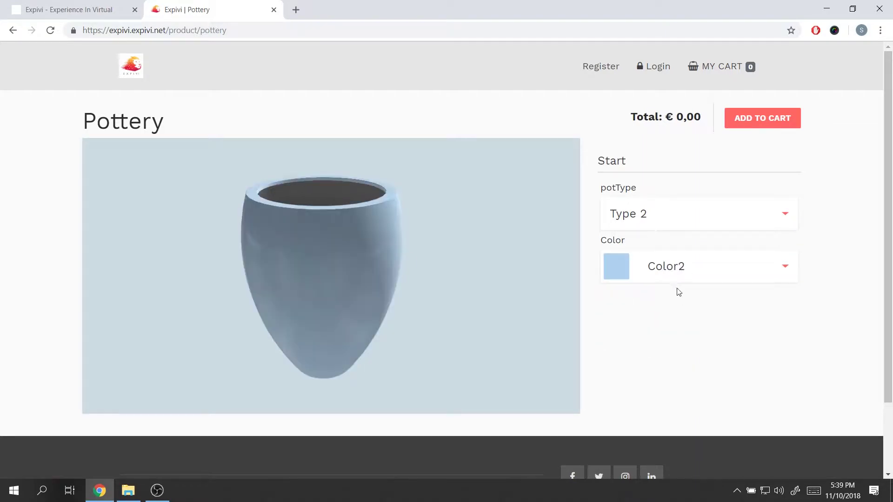
{"action": "left_click", "coordinate": [669, 222]}
{"action": "left_click", "coordinate": [669, 245]}
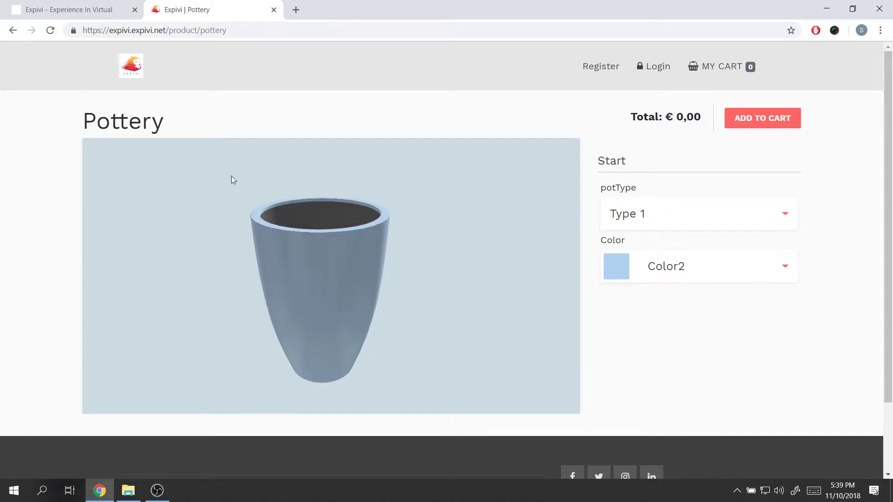
{"action": "mouse_move", "coordinate": [335, 189]}
{"action": "left_mouse_down"}
{"action": "mouse_move", "coordinate": [337, 214]}
{"action": "mouse_move", "coordinate": [357, 229]}
{"action": "mouse_move", "coordinate": [352, 220]}
{"action": "mouse_move", "coordinate": [247, 203]}
{"action": "mouse_move", "coordinate": [372, 205]}
{"action": "mouse_move", "coordinate": [466, 219]}
{"action": "left_mouse_up"}
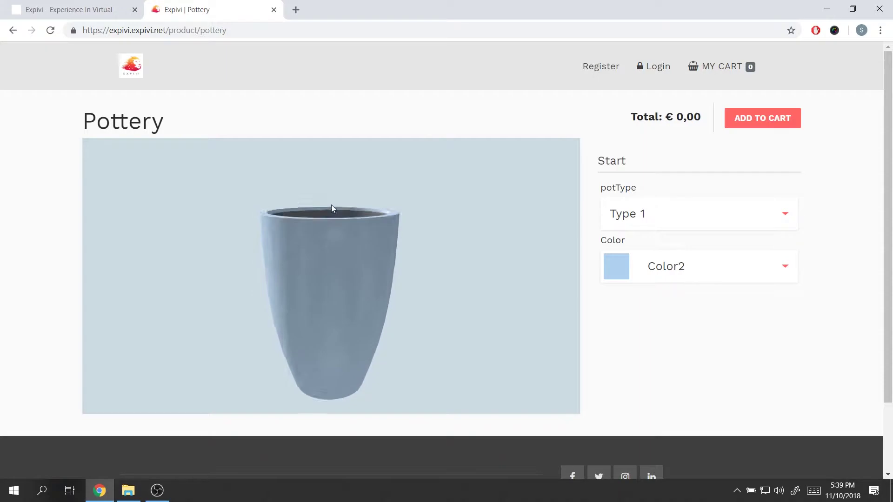
Return to the Expivi admin page and open the attributes in the Pottery product's configuration.
{"action": "left_click", "coordinate": [60, 9]}
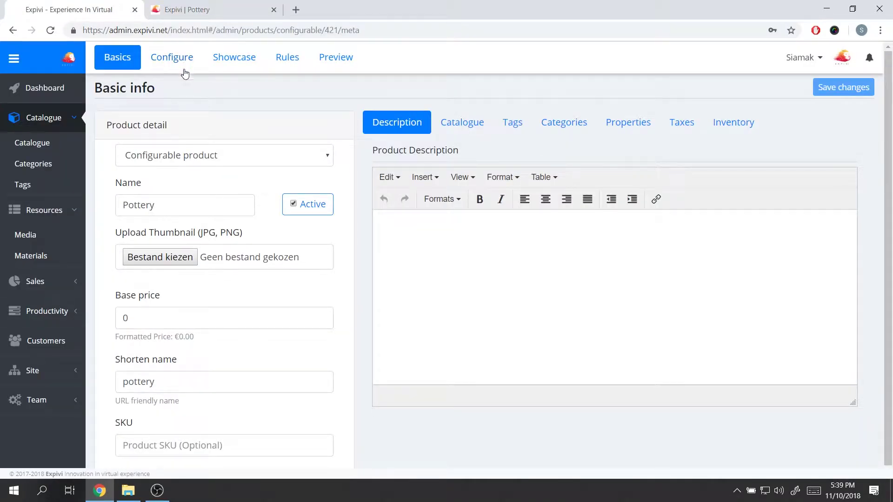
{"action": "left_click", "coordinate": [32, 142]}
{"action": "left_click", "coordinate": [348, 179]}
{"action": "left_click", "coordinate": [182, 69]}
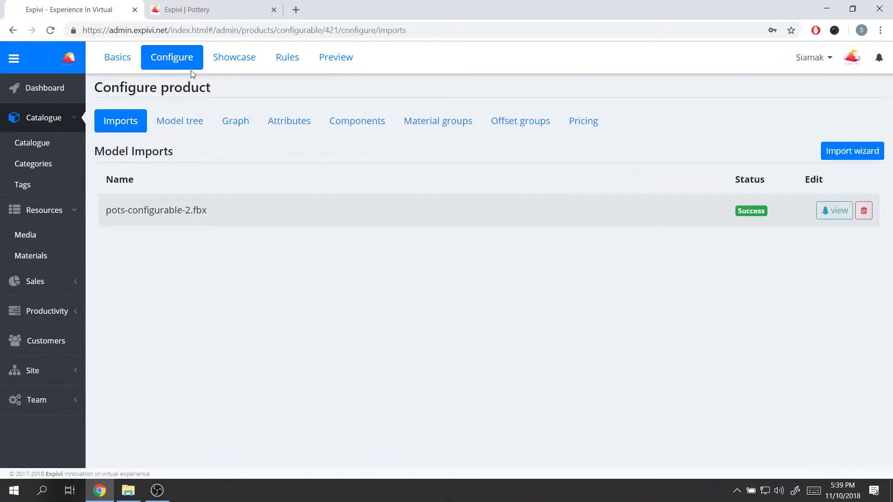
{"action": "left_click", "coordinate": [289, 123]}
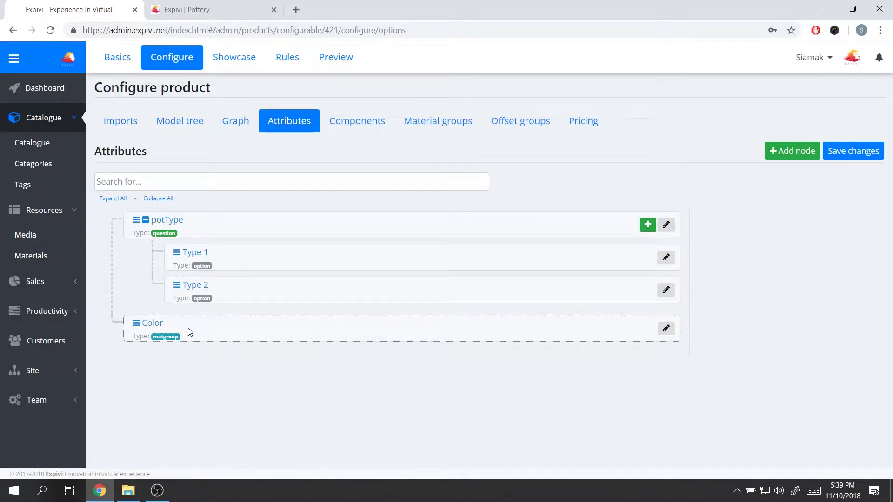
Examine the Color attribute's properties and material group, and collapse and re-expand the attribute tree.
{"action": "left_click", "coordinate": [666, 329]}
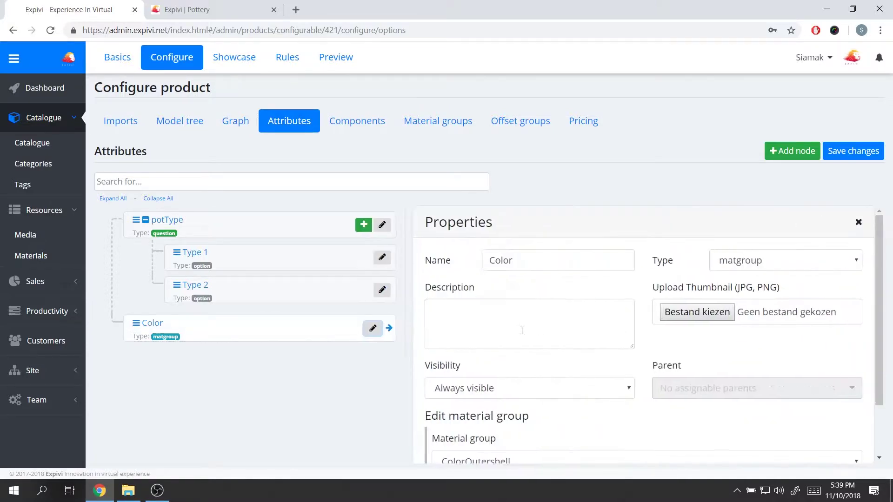
{"action": "scroll", "coordinate": [497, 328], "scroll_direction": "down", "scroll_amount": 2}
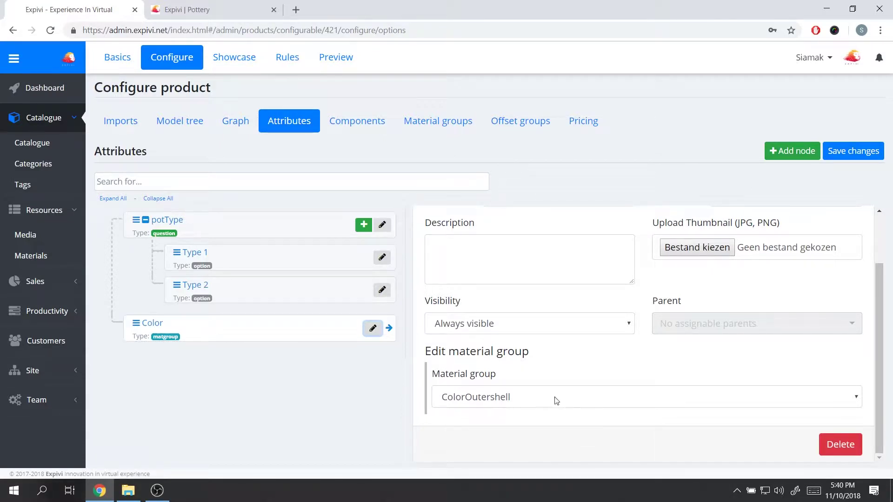
{"action": "scroll", "coordinate": [822, 270], "scroll_direction": "up", "scroll_amount": 2}
{"action": "left_click", "coordinate": [859, 222]}
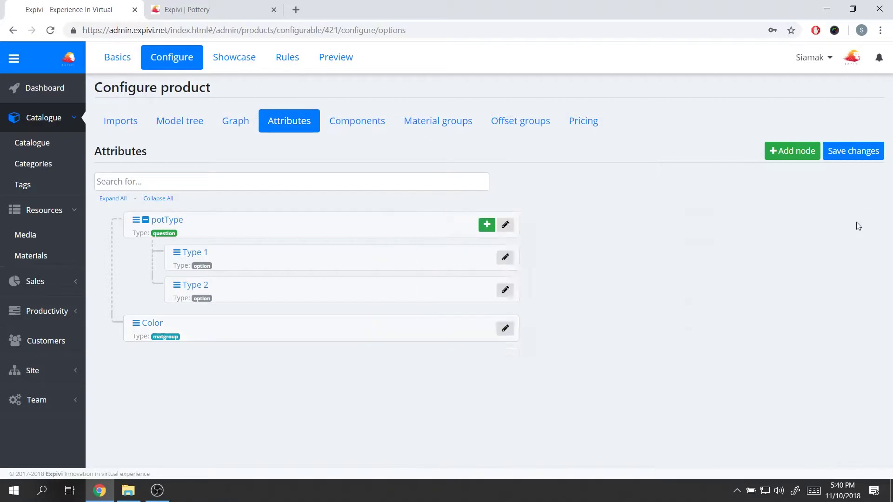
{"action": "left_click", "coordinate": [166, 199]}
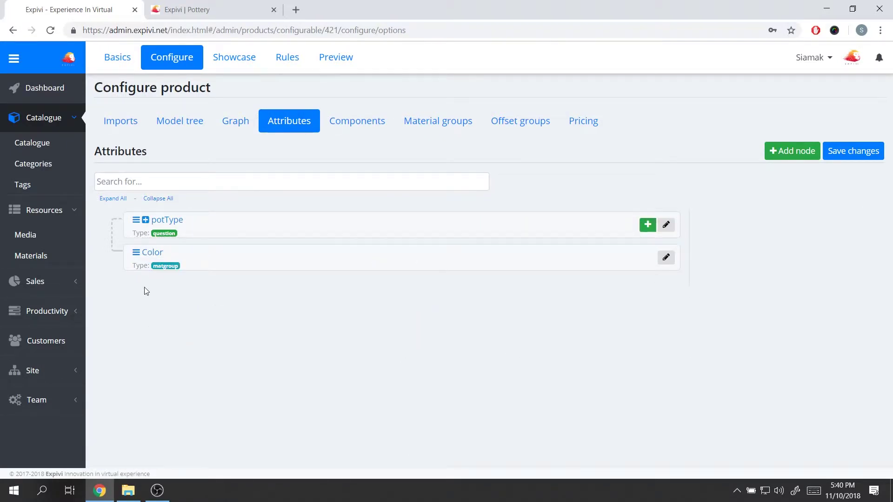
{"action": "left_click", "coordinate": [145, 222]}
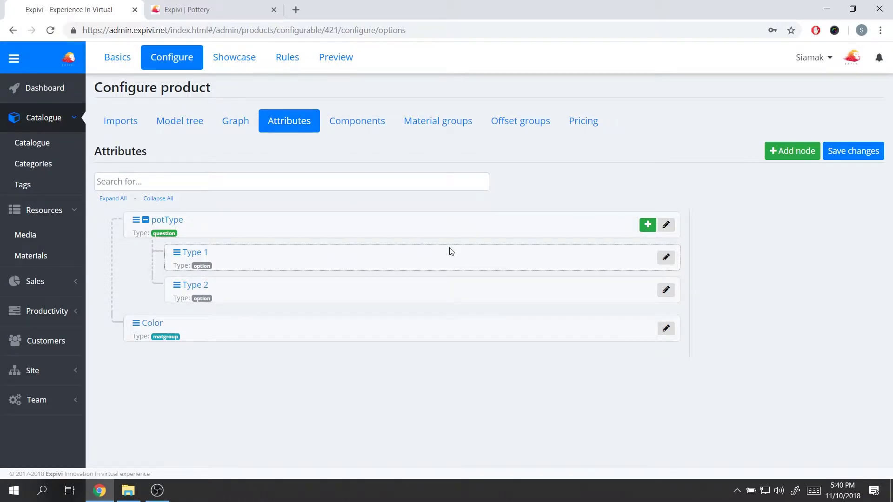
Rename the potType question attribute as "Pot type".
{"action": "left_click", "coordinate": [666, 226]}
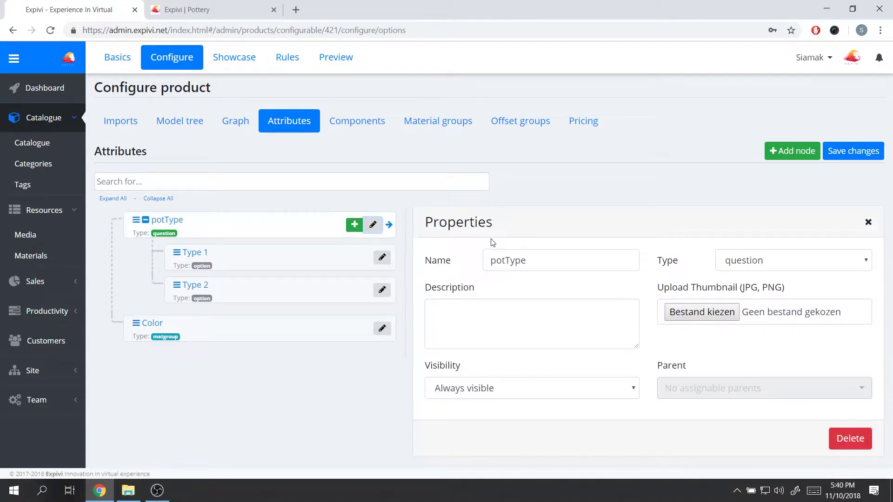
{"action": "left_click_drag", "start_coordinate": [574, 258], "coordinate": [471, 259]}
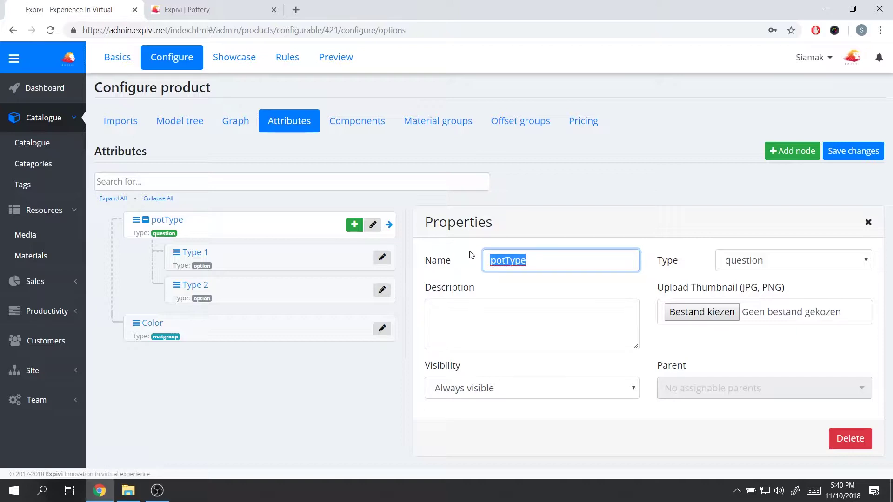
{"action": "type", "text": "Pot type"}
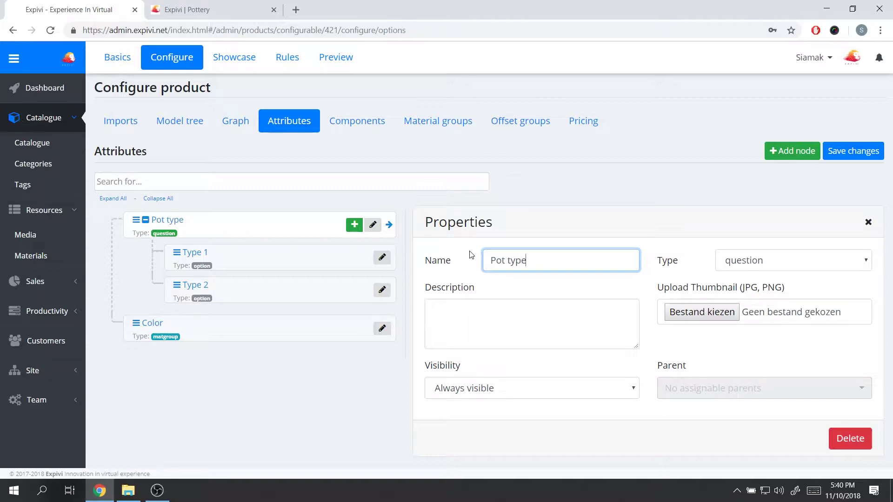
{"action": "left_click_drag", "start_coordinate": [527, 260], "coordinate": [470, 261]}
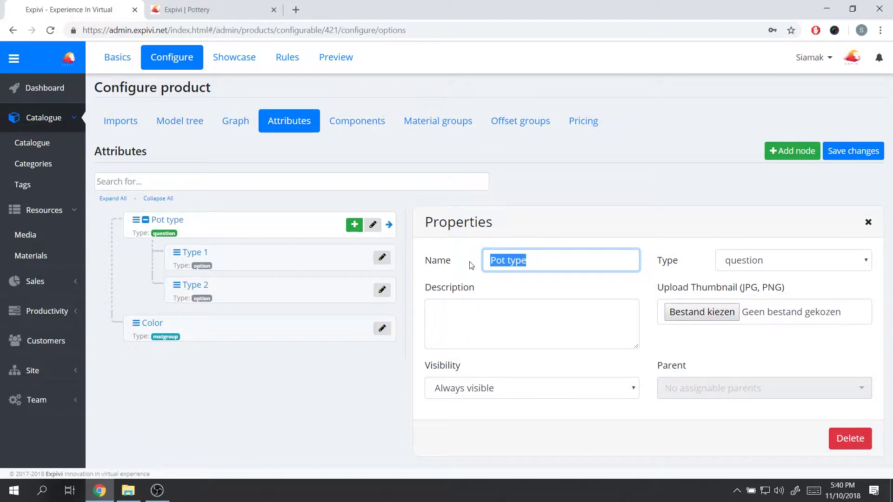
{"action": "left_click", "coordinate": [479, 264]}
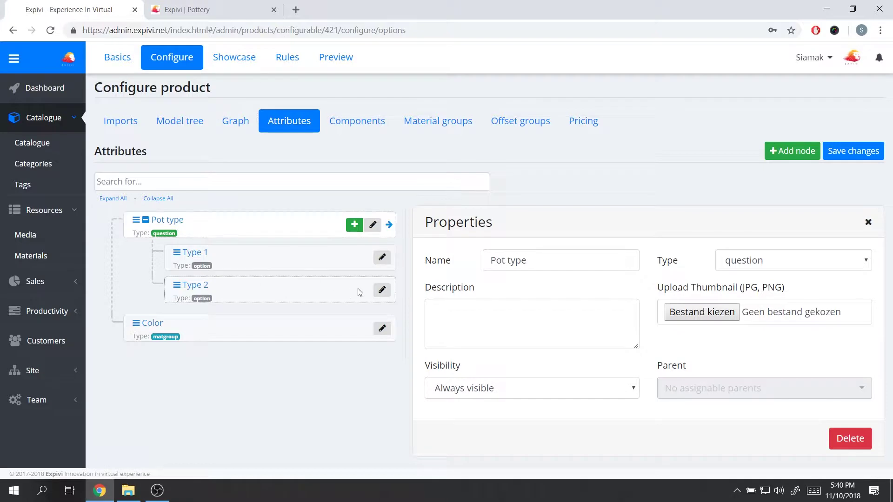
Rename the Type 1 option as "Thin version".
{"action": "left_click", "coordinate": [382, 257]}
{"action": "triple_click", "coordinate": [559, 260]}
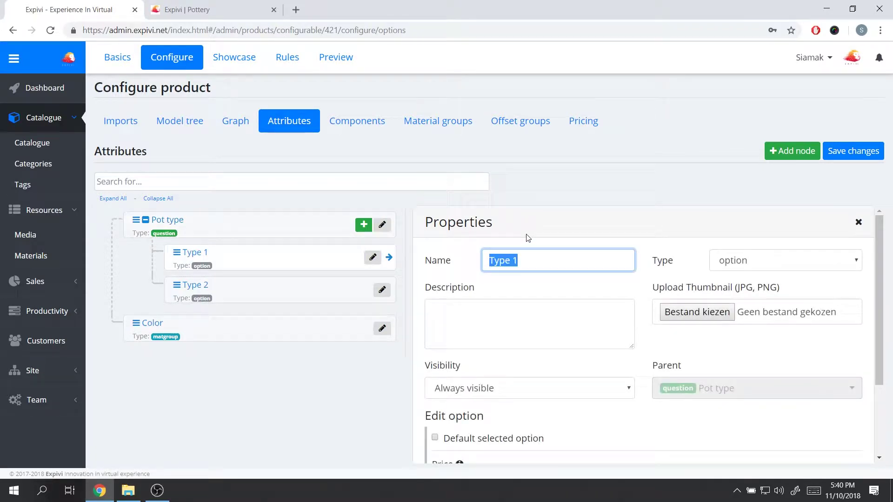
{"action": "type", "text": "Thin"}
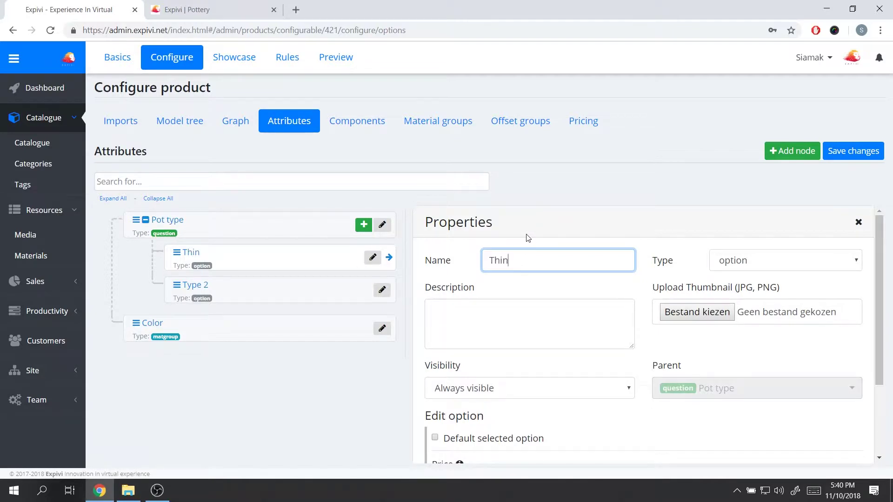
{"action": "type", "text": " version"}
Rename the Type 2 option as "Fat version".
{"action": "left_click", "coordinate": [381, 291]}
{"action": "left_click_drag", "start_coordinate": [520, 261], "coordinate": [470, 259]}
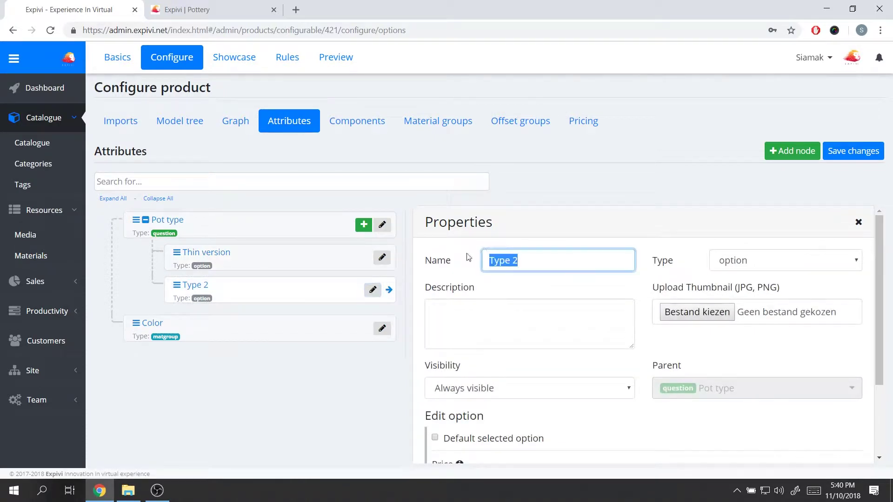
{"action": "type", "text": "Fat"}
{"action": "type", "text": " vdr"}
{"action": "type", "text": "sion"}
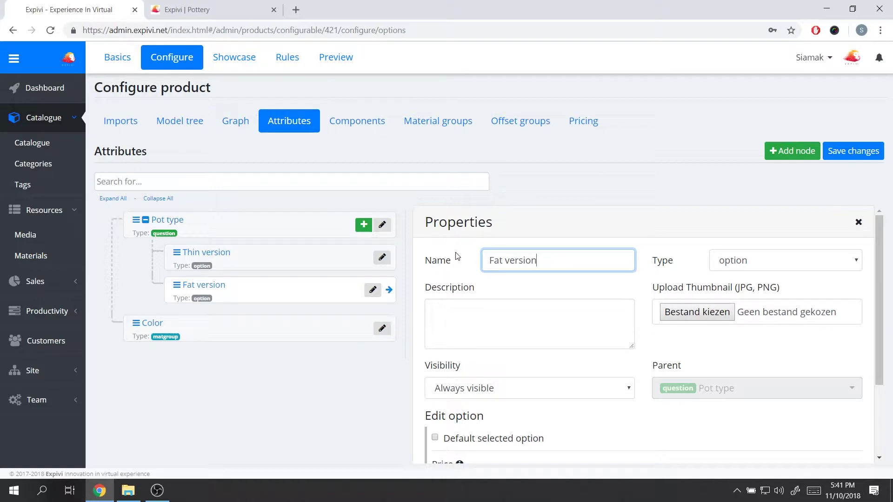
Examine the default selection and price settings of the Fat version and Thin version options.
{"action": "scroll", "coordinate": [543, 262], "scroll_direction": "down", "scroll_amount": 3}
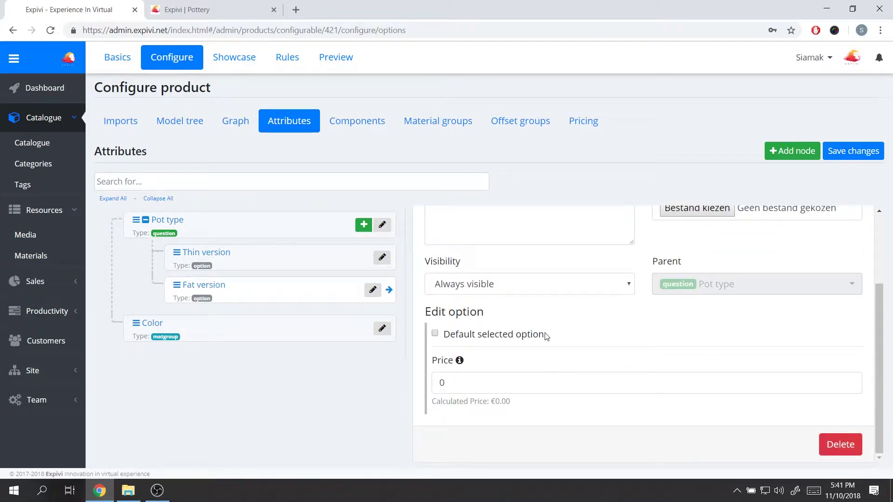
{"action": "left_click", "coordinate": [379, 258]}
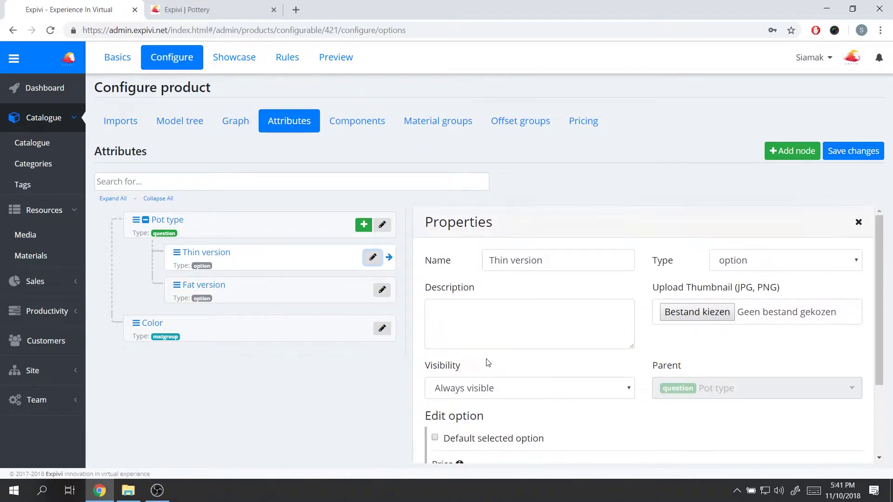
{"action": "scroll", "coordinate": [484, 367], "scroll_direction": "down", "scroll_amount": 3}
{"action": "left_click", "coordinate": [479, 384]}
{"action": "key", "text": "ctrl+a"}
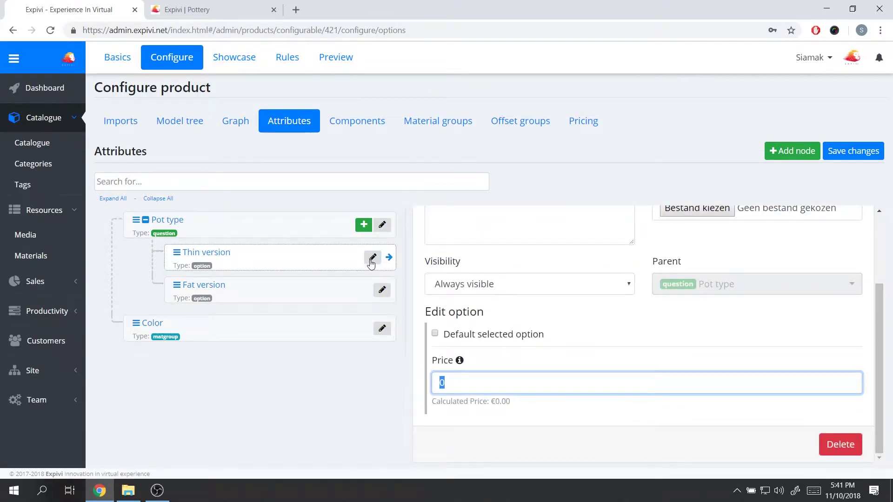
{"action": "left_click", "coordinate": [381, 290]}
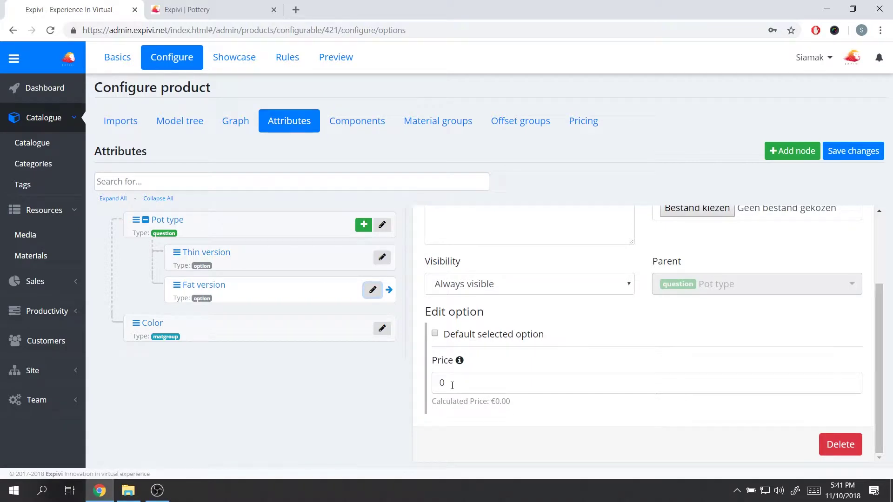
{"action": "left_click", "coordinate": [382, 257]}
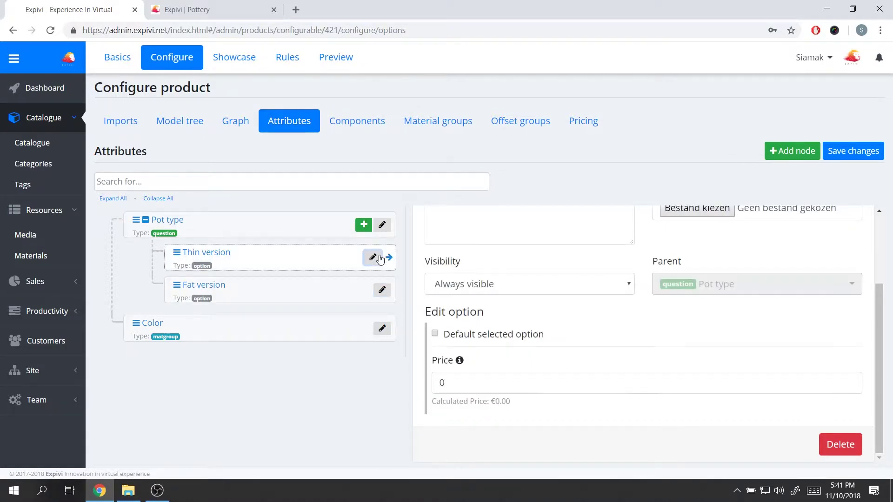
{"action": "left_click", "coordinate": [382, 291]}
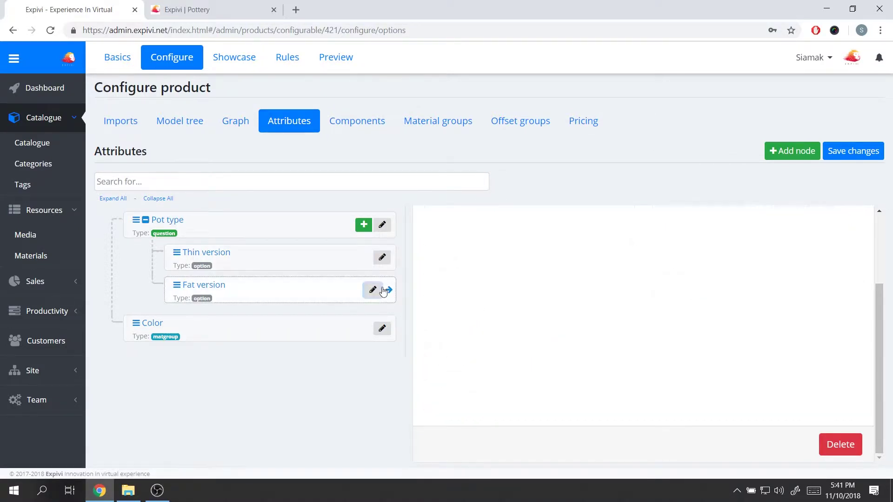
{"action": "left_click", "coordinate": [381, 257]}
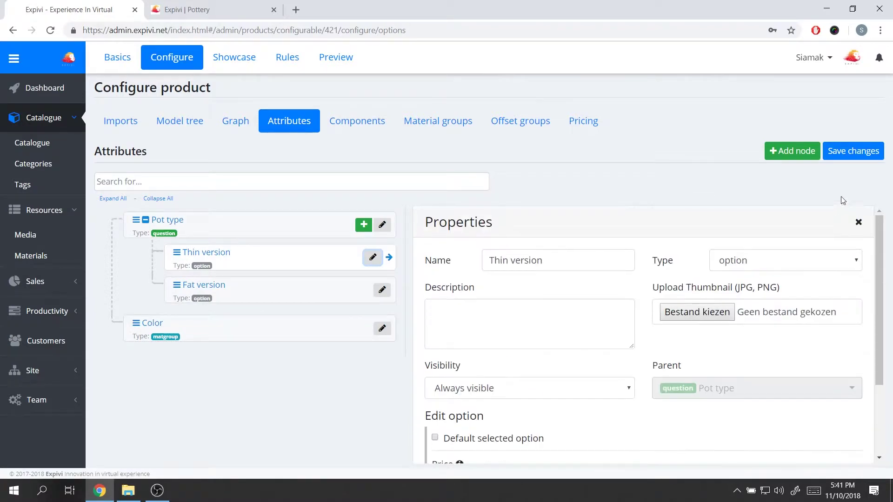
Save the attribute changes.
{"action": "left_click", "coordinate": [853, 156]}
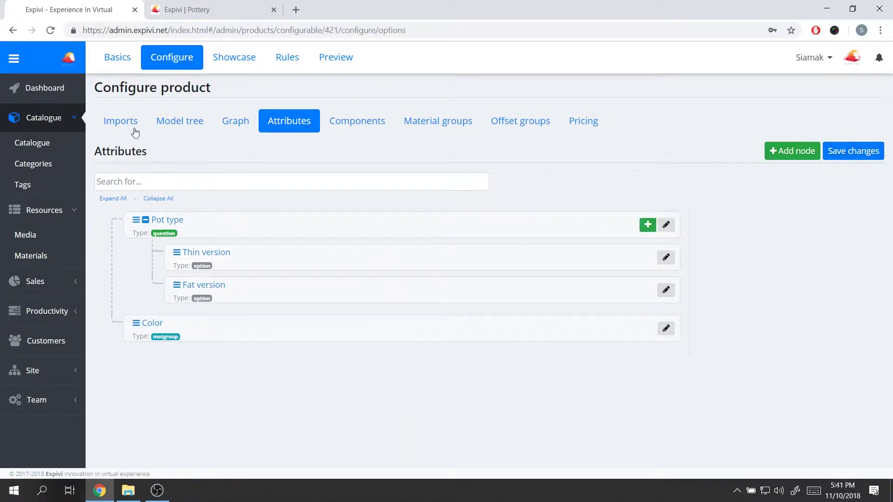
Set the Pottery product's base price to 50 in its basic info and save the changes.
{"action": "left_click", "coordinate": [126, 62]}
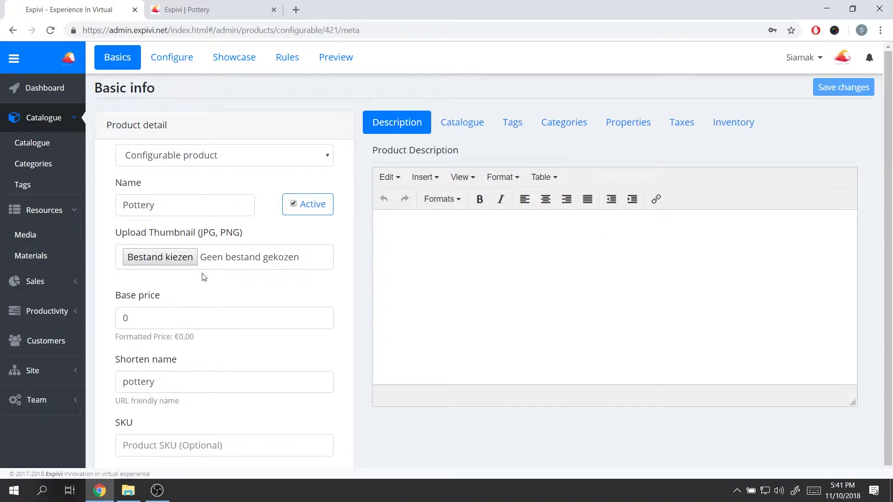
{"action": "left_click", "coordinate": [147, 318]}
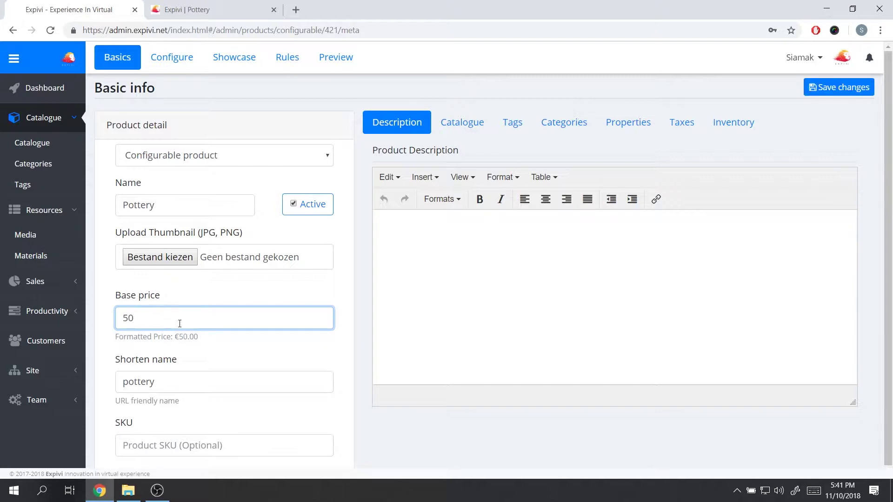
{"action": "left_click", "coordinate": [240, 294]}
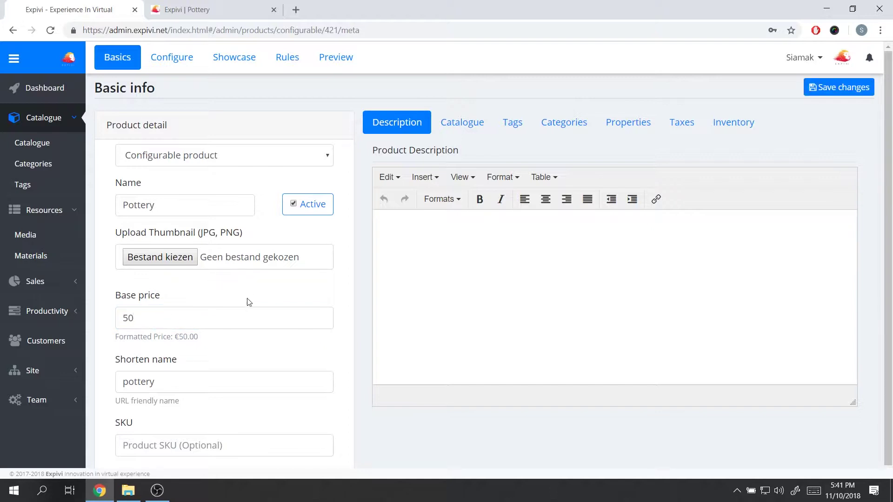
{"action": "left_click_drag", "start_coordinate": [174, 336], "coordinate": [201, 338]}
{"action": "left_click", "coordinate": [272, 291]}
{"action": "left_click", "coordinate": [857, 87]}
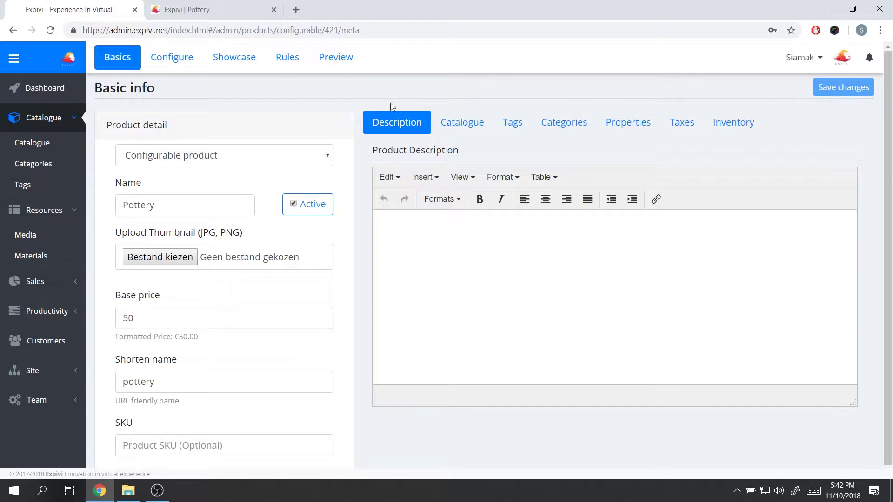
Set the price of the Thin version option under the Pot type attribute to -5.
{"action": "left_click", "coordinate": [186, 68]}
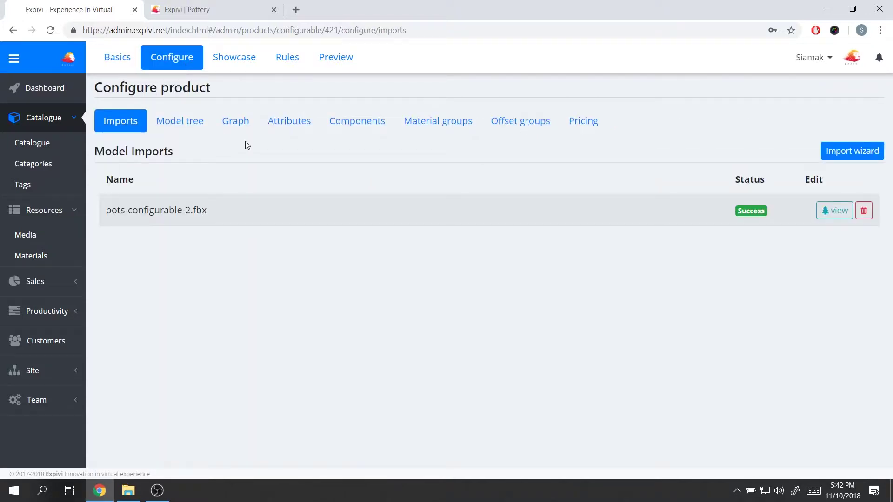
{"action": "left_click", "coordinate": [297, 126]}
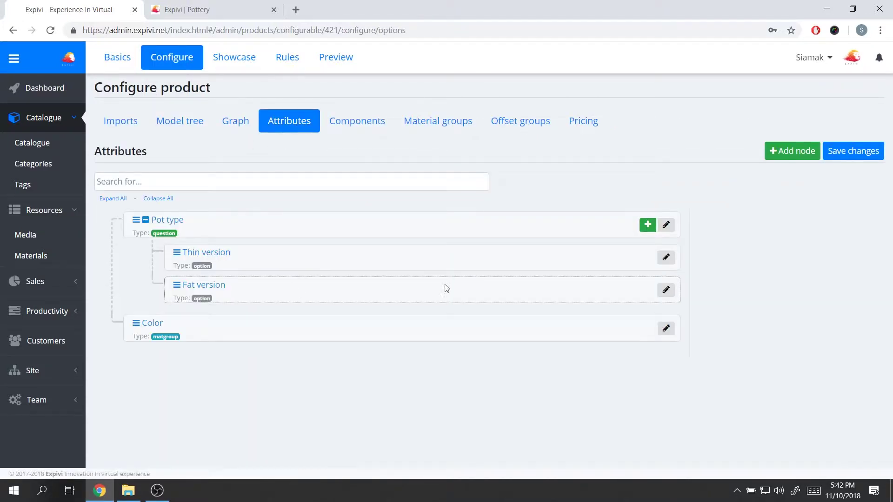
{"action": "left_click", "coordinate": [665, 257]}
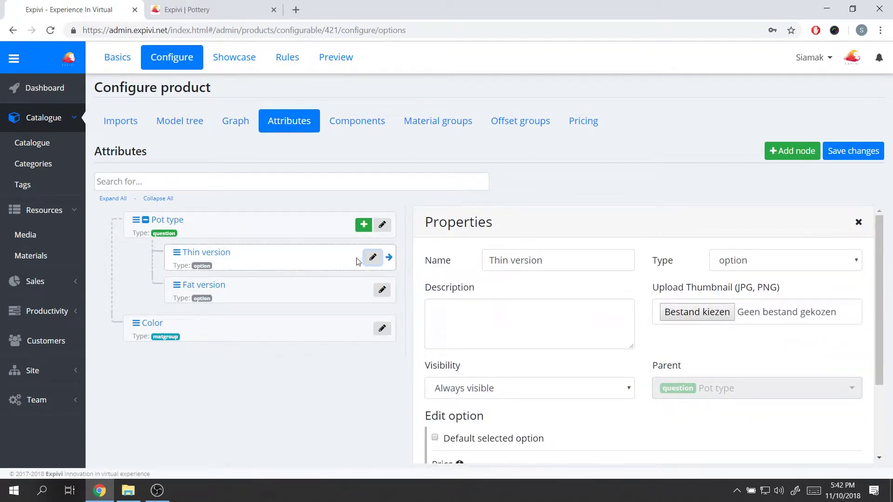
{"action": "scroll", "coordinate": [498, 278], "scroll_direction": "down", "scroll_amount": 2}
{"action": "double_click", "coordinate": [442, 383]}
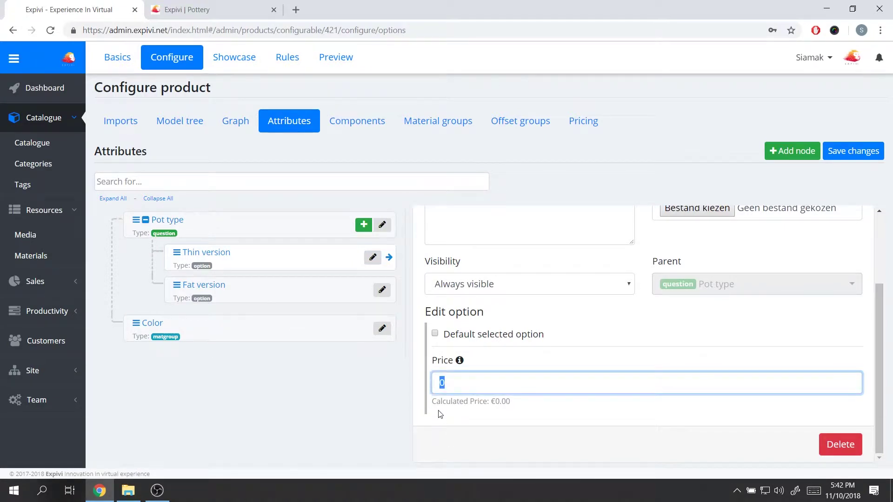
{"action": "type", "text": "-5"}
Set the price of the Fat version option to 15 and check the Thin version's price.
{"action": "left_click", "coordinate": [382, 290]}
{"action": "left_click", "coordinate": [449, 380]}
{"action": "type", "text": "15"}
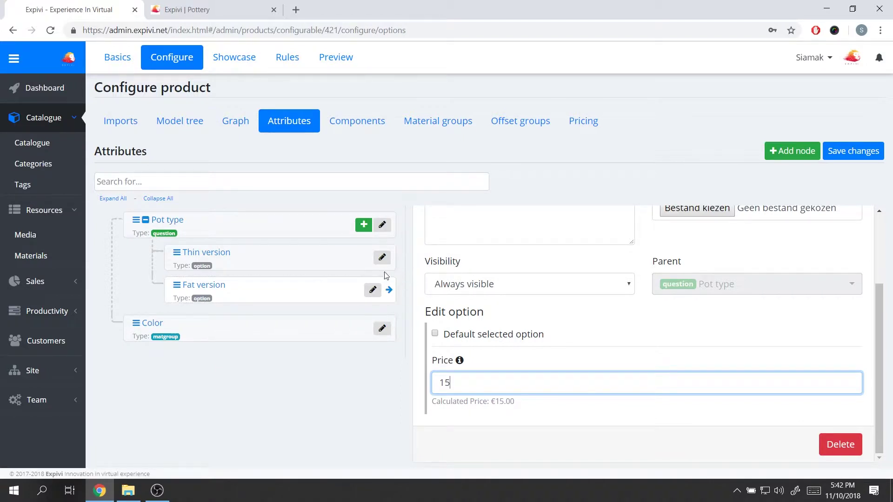
{"action": "left_click", "coordinate": [382, 259]}
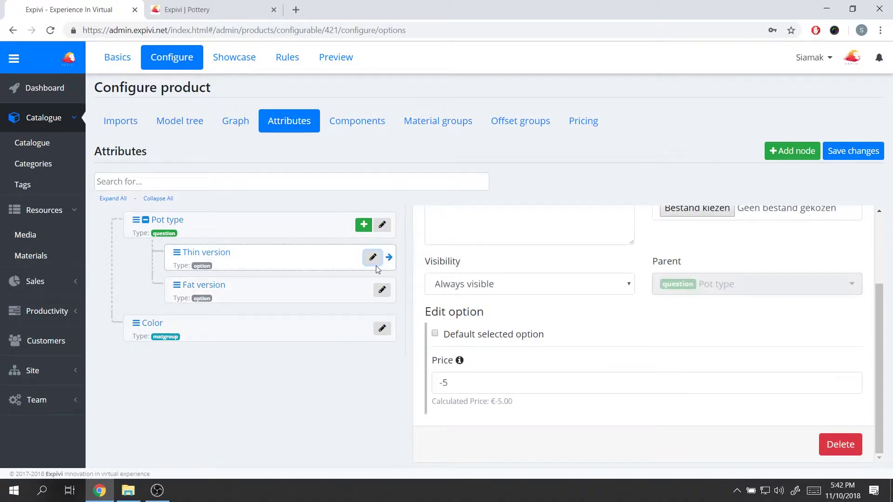
Reorder the Pot type options so Fat version sits above Thin version, and close the option properties.
{"action": "left_click_drag", "start_coordinate": [176, 285], "coordinate": [178, 254]}
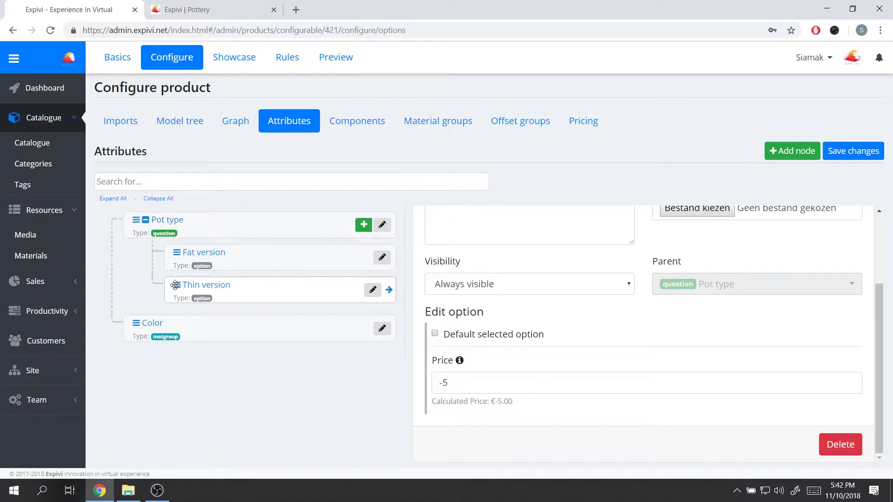
{"action": "mouse_move", "coordinate": [177, 286]}
{"action": "left_mouse_down"}
{"action": "mouse_move", "coordinate": [191, 271]}
{"action": "mouse_move", "coordinate": [176, 249]}
{"action": "mouse_move", "coordinate": [174, 284]}
{"action": "left_mouse_up"}
{"action": "scroll", "coordinate": [833, 298], "scroll_direction": "up", "scroll_amount": 3}
{"action": "left_click", "coordinate": [861, 226]}
Try placing the Color attribute above Pot type, and return it to its place below.
{"action": "left_click_drag", "start_coordinate": [136, 323], "coordinate": [137, 223]}
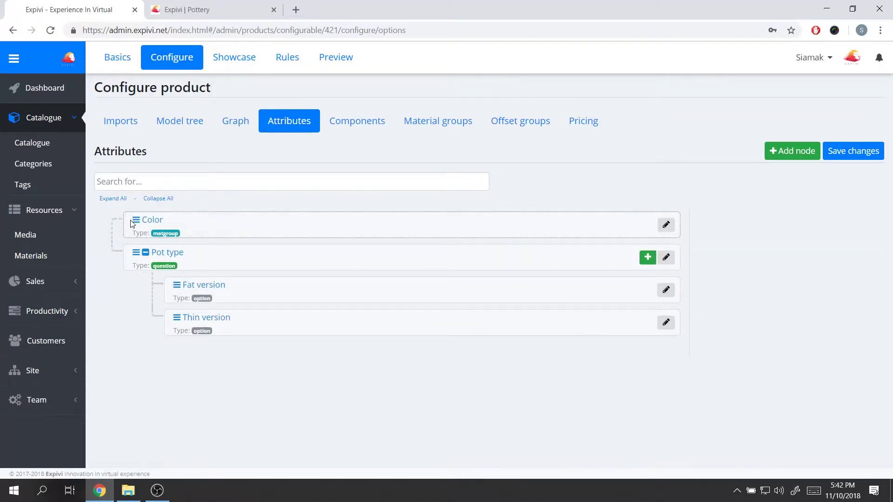
{"action": "left_click_drag", "start_coordinate": [137, 222], "coordinate": [136, 362]}
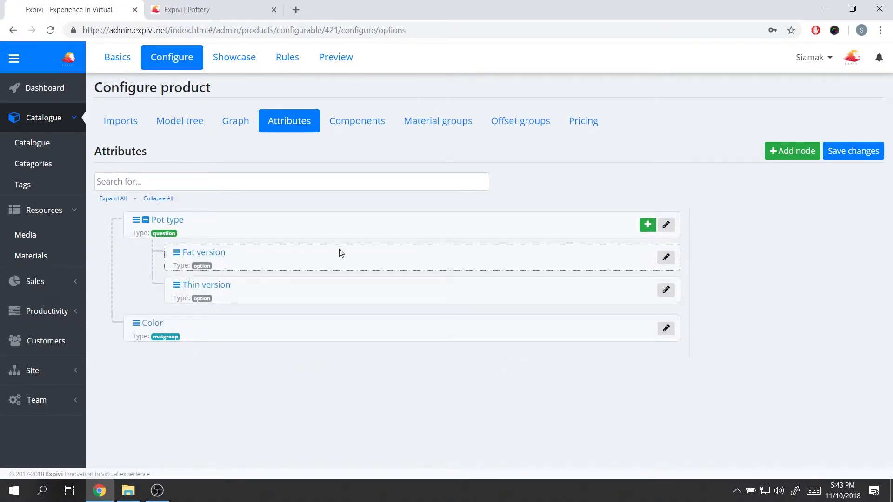
Save the attribute changes and reload the Pottery product page in the web shop.
{"action": "left_click", "coordinate": [855, 155]}
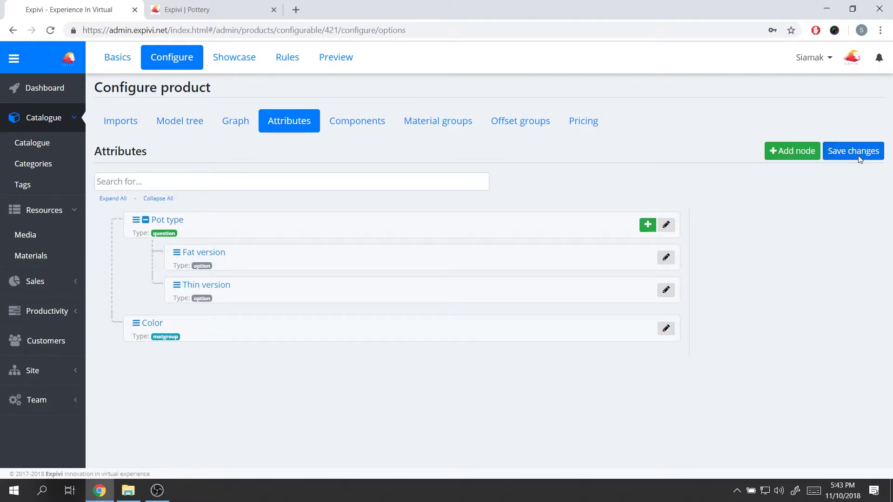
{"action": "left_click", "coordinate": [235, 5]}
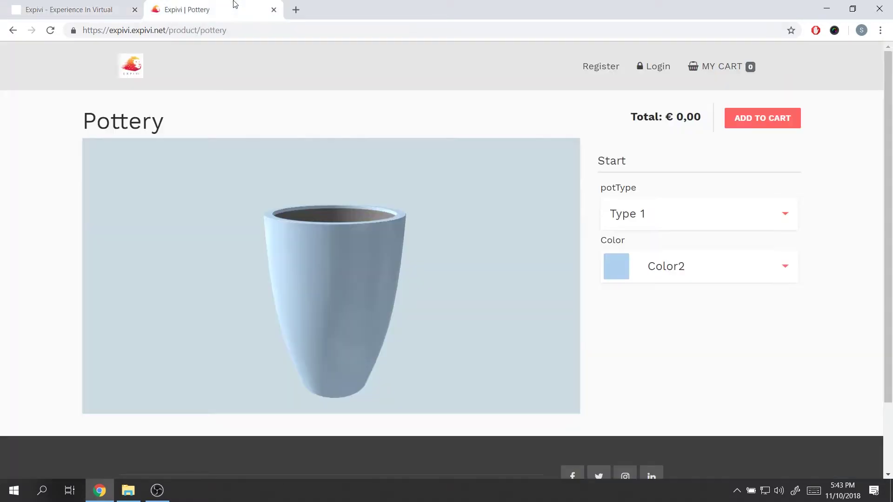
{"action": "left_click", "coordinate": [50, 30]}
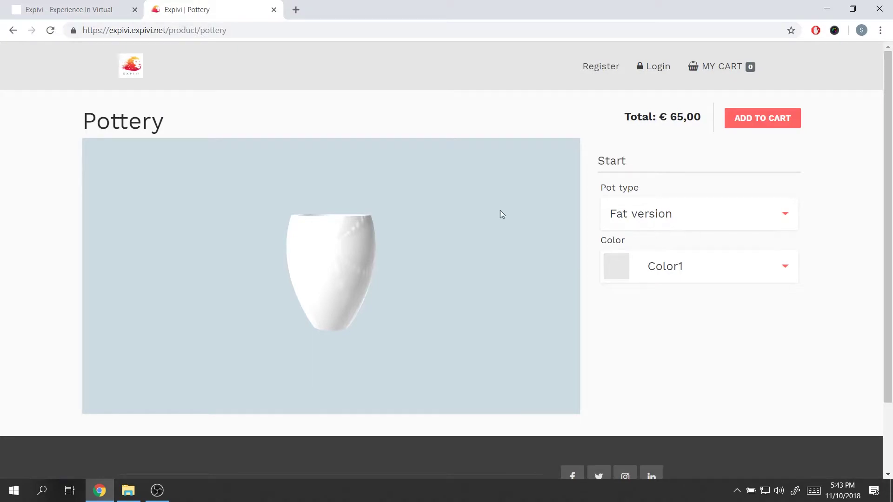
Switch the pot type between Thin version and Fat version on the shop page to compare the total price.
{"action": "left_click", "coordinate": [86, 10]}
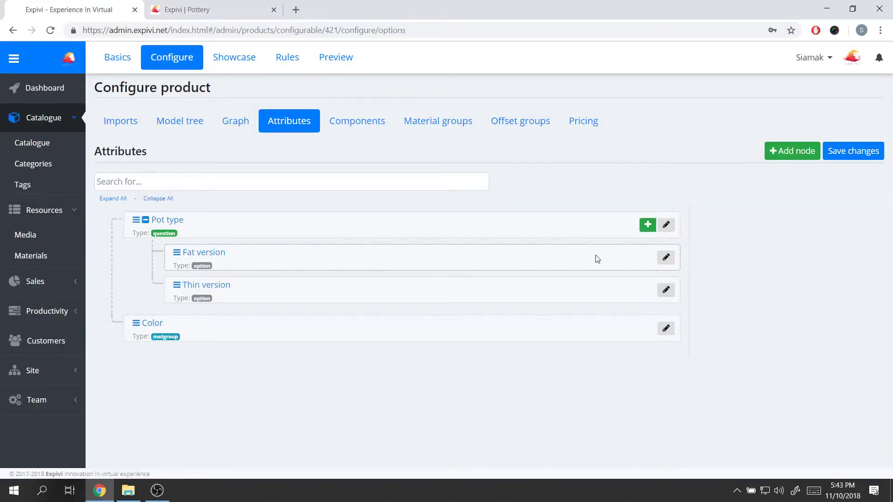
{"action": "left_click", "coordinate": [239, 7]}
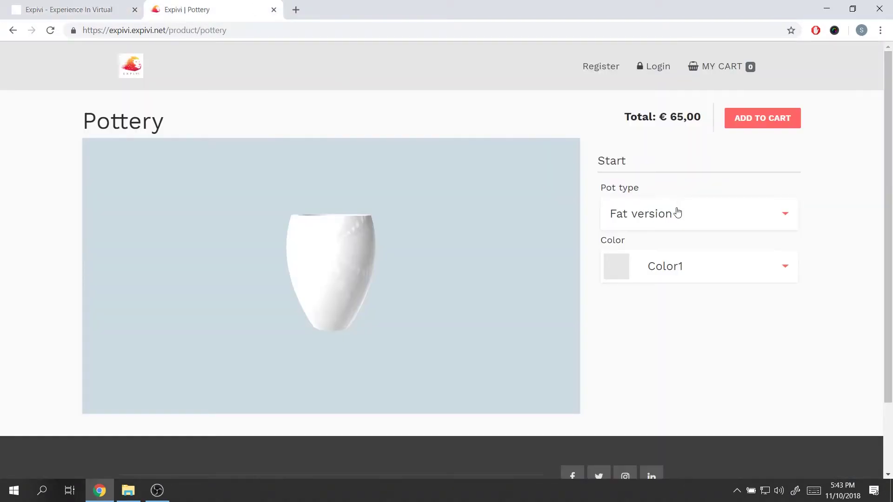
{"action": "left_click", "coordinate": [678, 213]}
{"action": "left_click", "coordinate": [682, 277]}
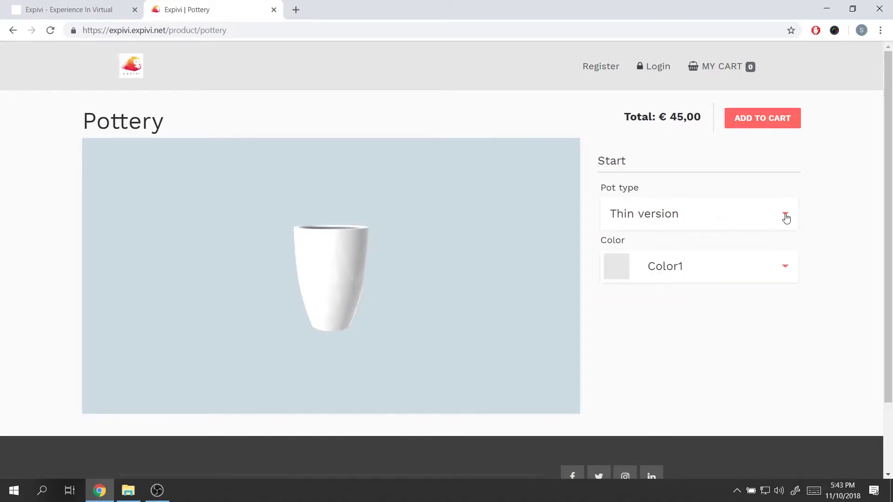
{"action": "left_click", "coordinate": [786, 217]}
{"action": "left_click", "coordinate": [845, 224]}
{"action": "left_click", "coordinate": [774, 217]}
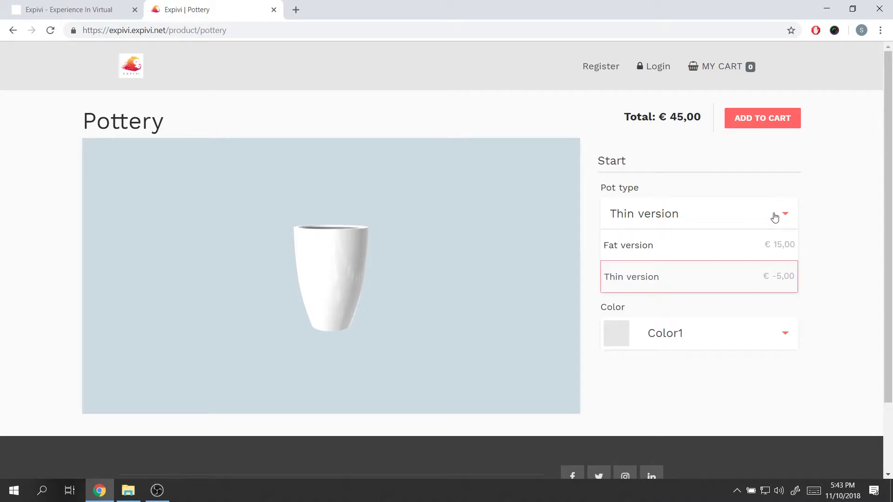
{"action": "left_click", "coordinate": [685, 248]}
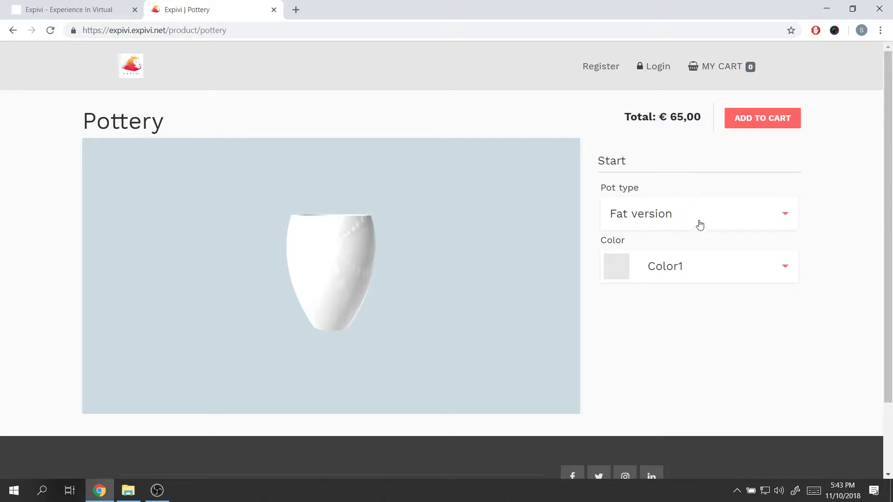
{"action": "left_click", "coordinate": [703, 216]}
{"action": "left_click", "coordinate": [711, 284]}
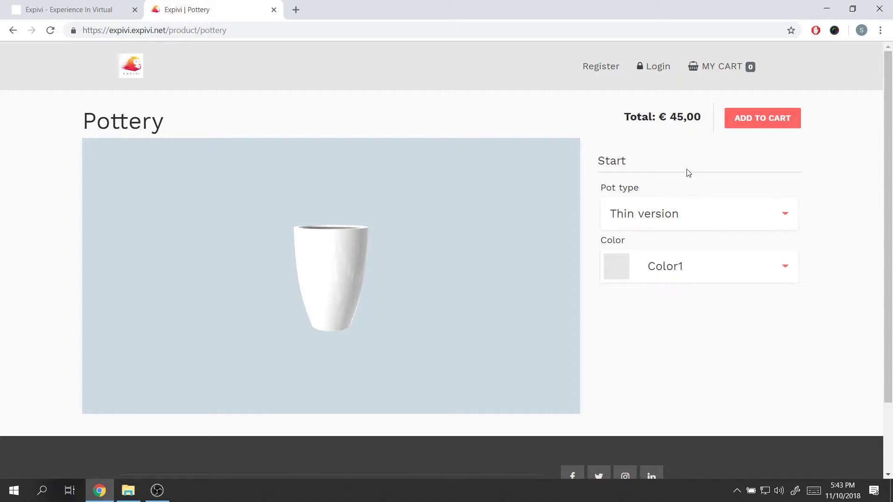
Select the Fat version, rotate the 3D pot to view its inside, and switch back to the Thin version.
{"action": "left_click", "coordinate": [685, 216]}
{"action": "left_click", "coordinate": [678, 246]}
{"action": "left_click_drag", "start_coordinate": [409, 265], "coordinate": [309, 279]}
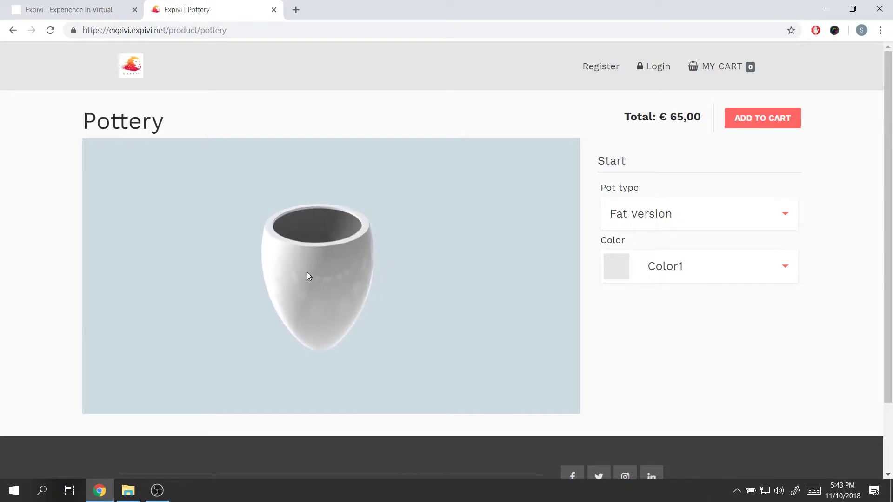
{"action": "left_click", "coordinate": [719, 219]}
{"action": "left_click", "coordinate": [728, 281]}
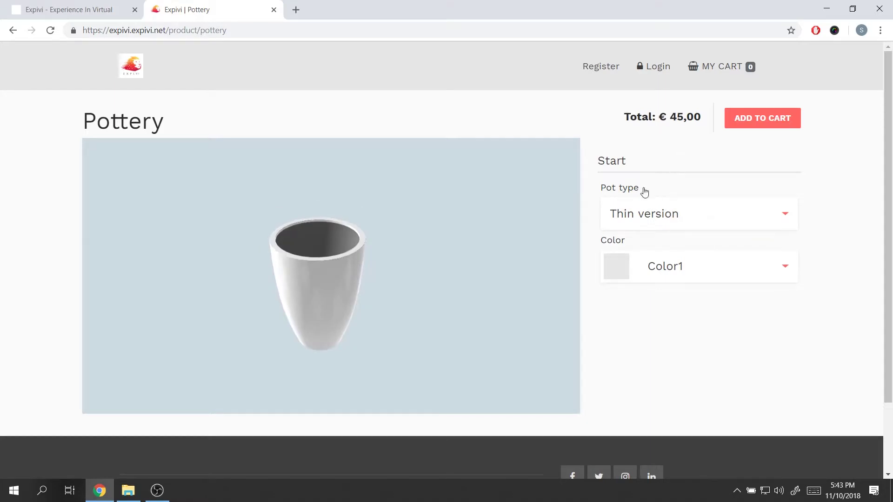
Look at the product's Pricing configuration in the Expivi admin and return to its attributes.
{"action": "left_click", "coordinate": [58, 10]}
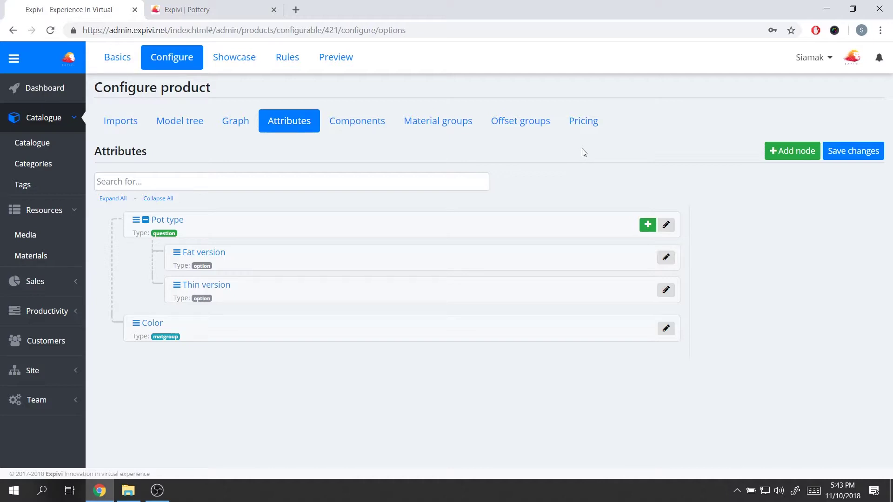
{"action": "left_click", "coordinate": [587, 121]}
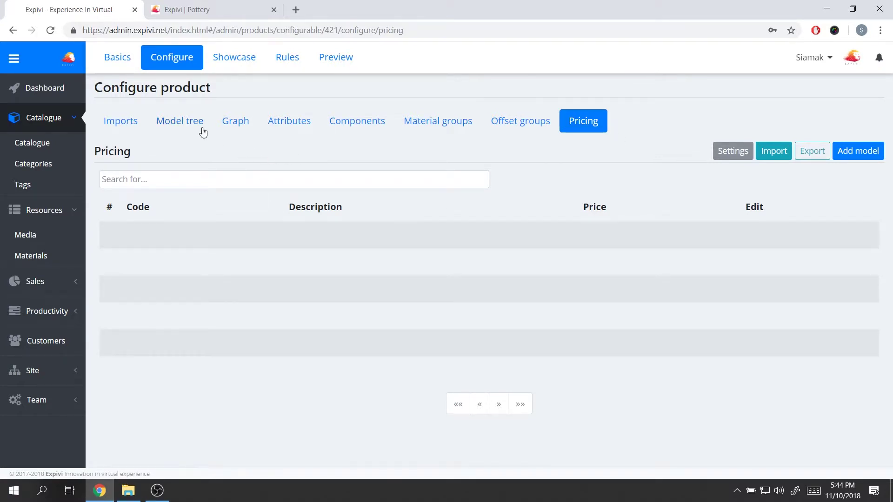
{"action": "left_click", "coordinate": [288, 123]}
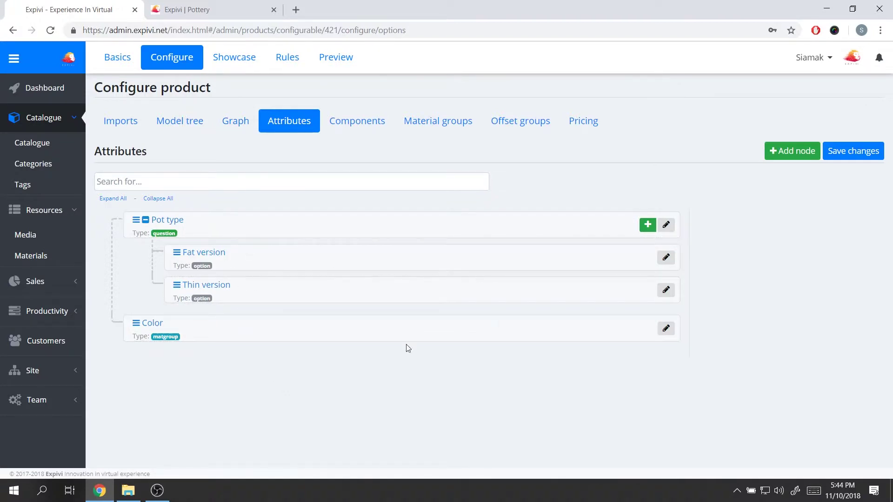
View the pot type surcharges on the Pottery shop page and select the Fat version.
{"action": "left_click", "coordinate": [159, 6]}
{"action": "left_click", "coordinate": [794, 213]}
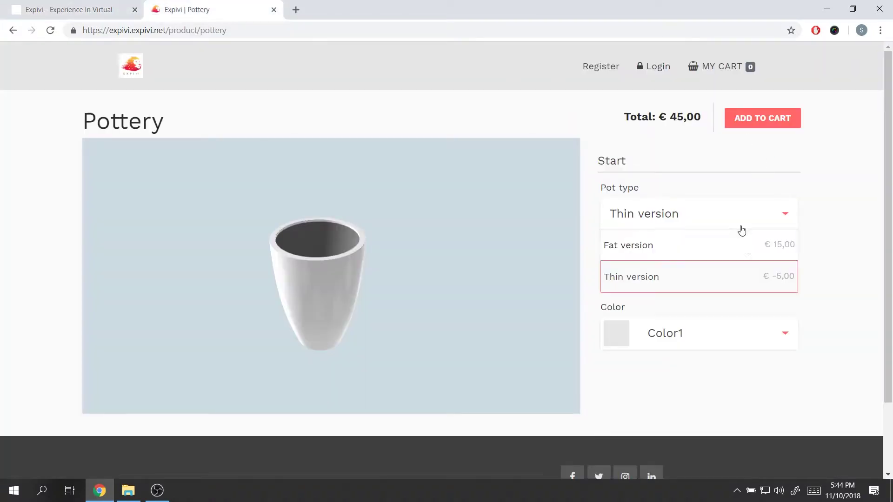
{"action": "left_click", "coordinate": [744, 246]}
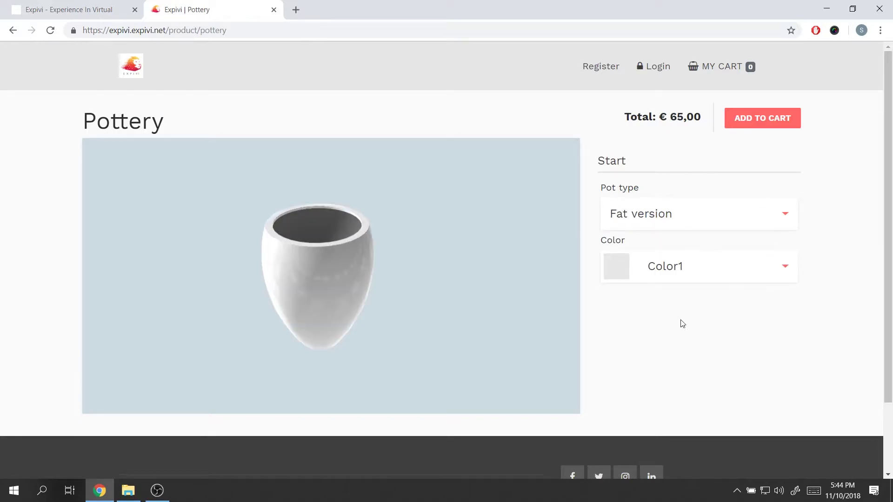
Examine the properties of the Fat version and Thin version options in the product's attributes in the Expivi admin.
{"action": "left_click", "coordinate": [103, 5]}
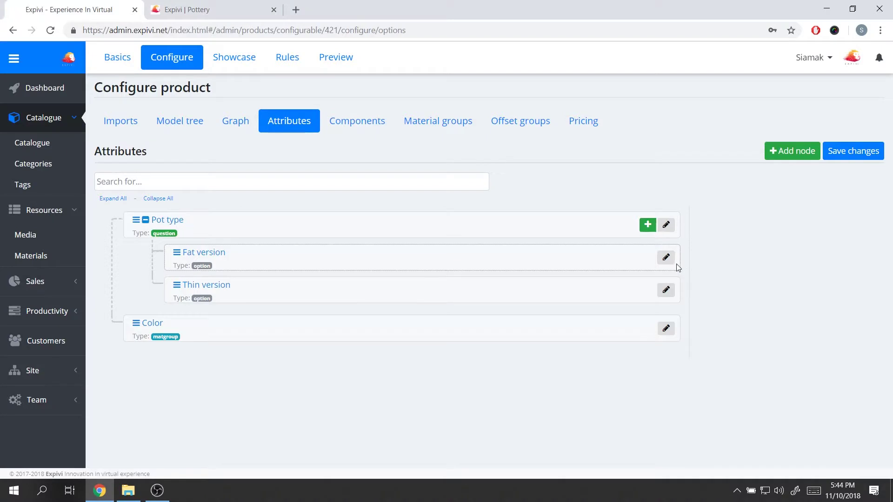
{"action": "left_click", "coordinate": [666, 258]}
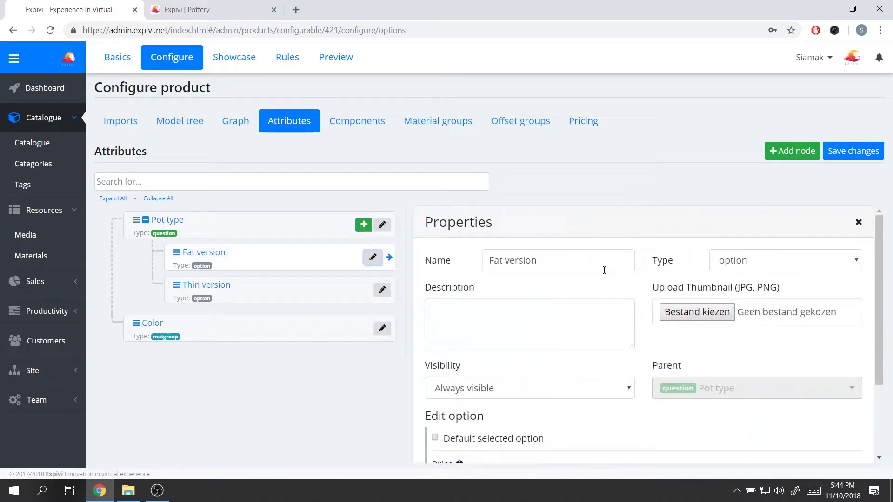
{"action": "left_click", "coordinate": [381, 289]}
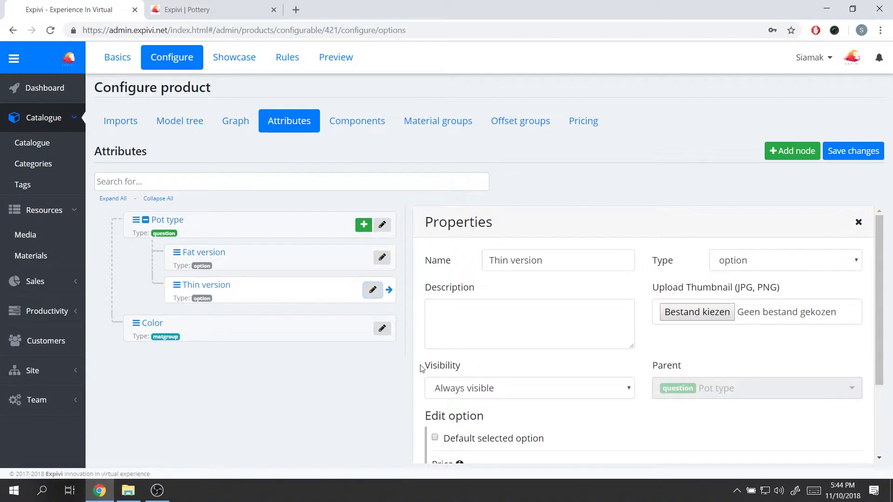
{"action": "left_click", "coordinate": [234, 262]}
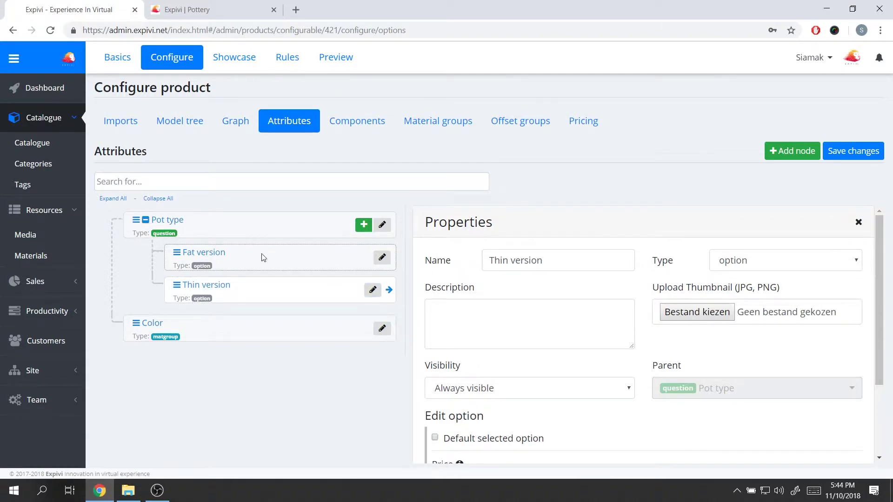
{"action": "left_click", "coordinate": [381, 257]}
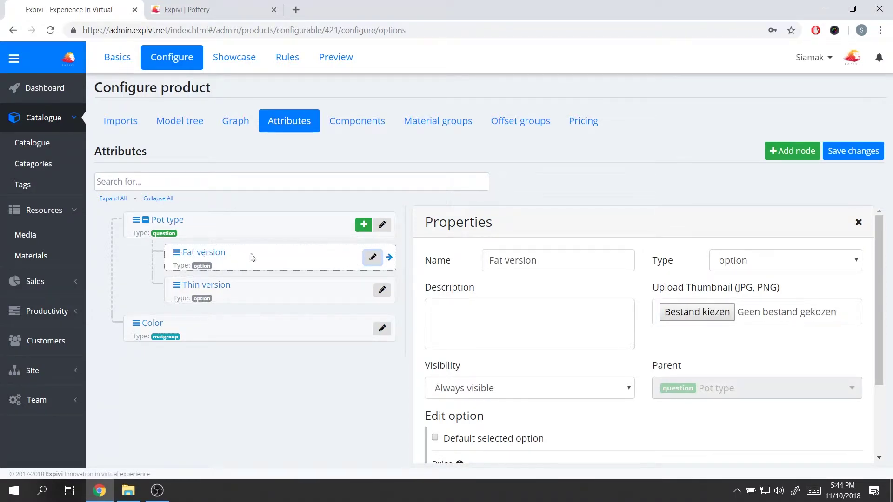
Make Thin version the default selected option of Pot type and save the attribute changes.
{"action": "left_click", "coordinate": [377, 292]}
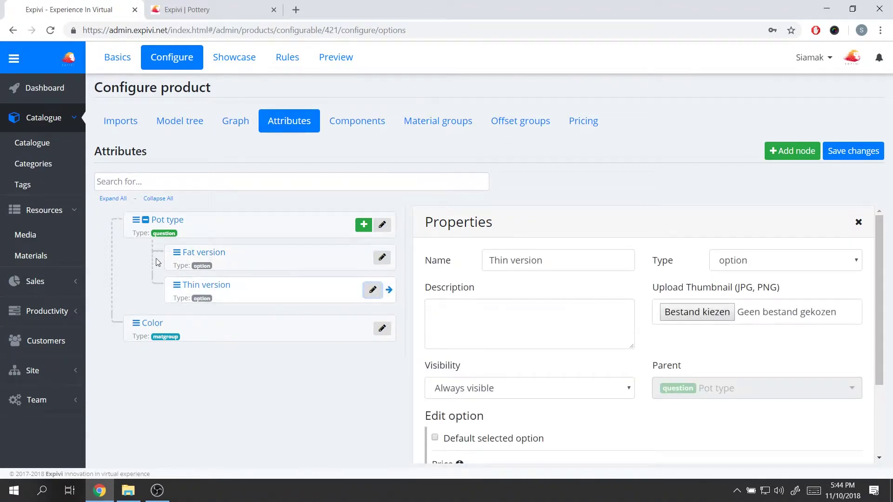
{"action": "scroll", "coordinate": [494, 380], "scroll_direction": "down", "scroll_amount": 2}
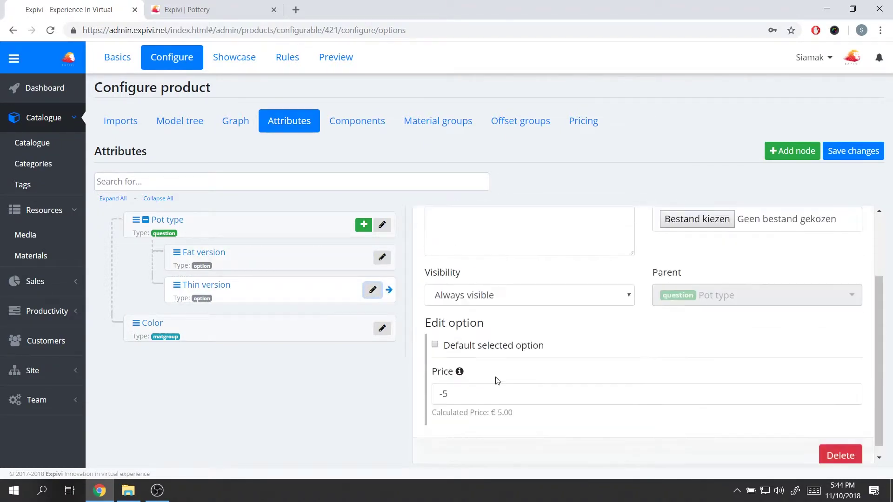
{"action": "left_click", "coordinate": [459, 336]}
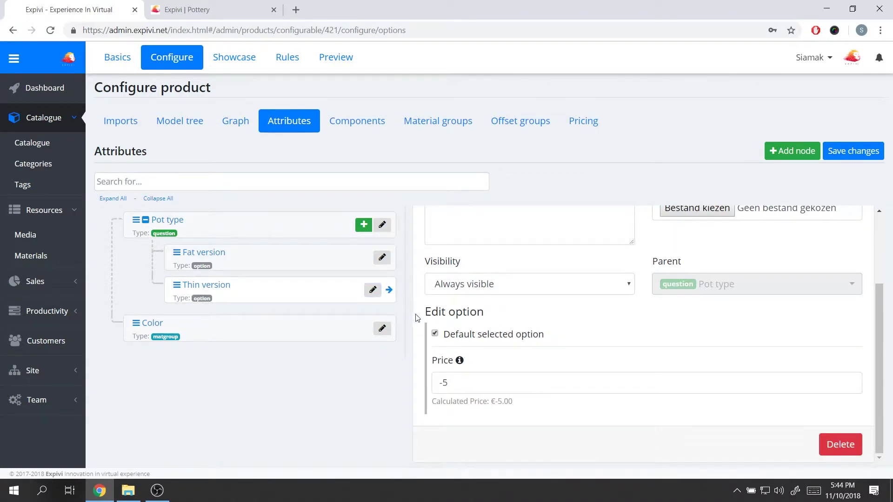
{"action": "scroll", "coordinate": [458, 301], "scroll_direction": "up", "scroll_amount": 2}
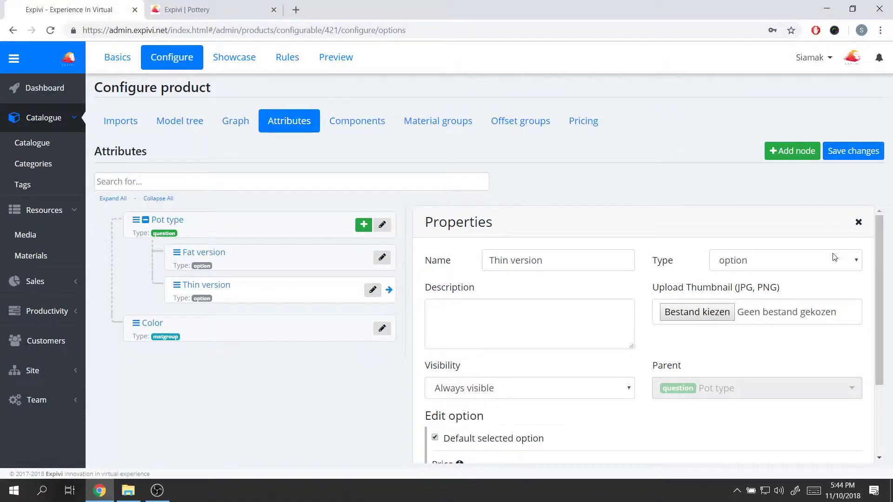
{"action": "left_click", "coordinate": [853, 151]}
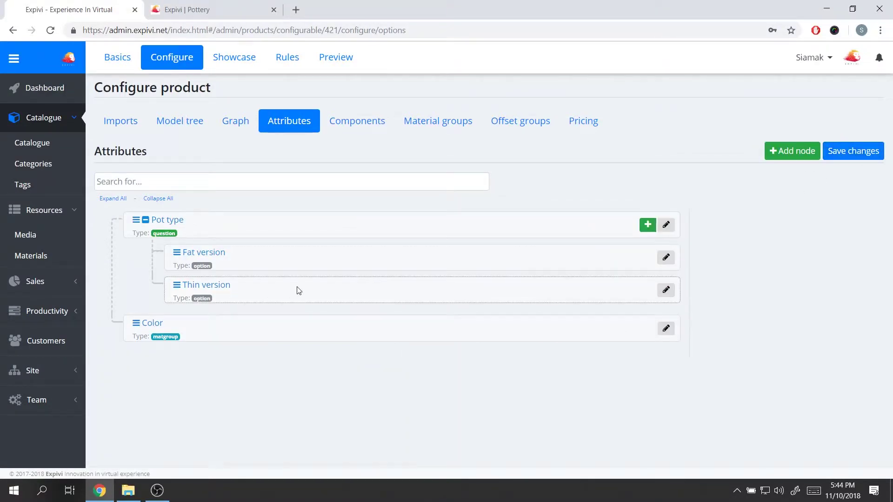
Reload the Pottery shop page to check the default Pot type, and switch it to Fat version.
{"action": "left_click", "coordinate": [195, 9]}
{"action": "left_click", "coordinate": [50, 31]}
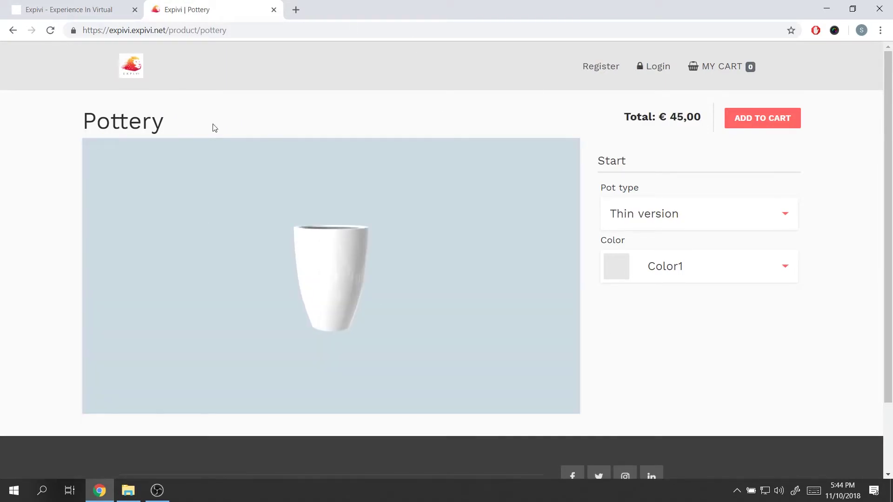
{"action": "left_click", "coordinate": [693, 212]}
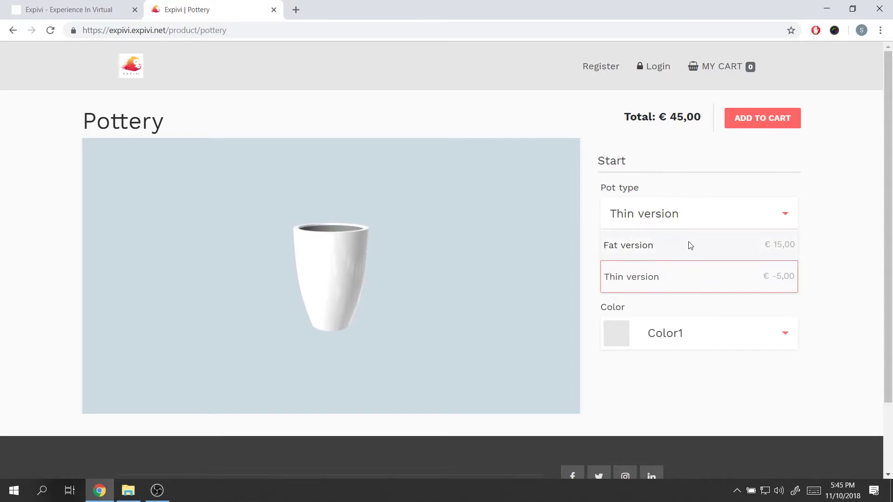
{"action": "left_click", "coordinate": [751, 253]}
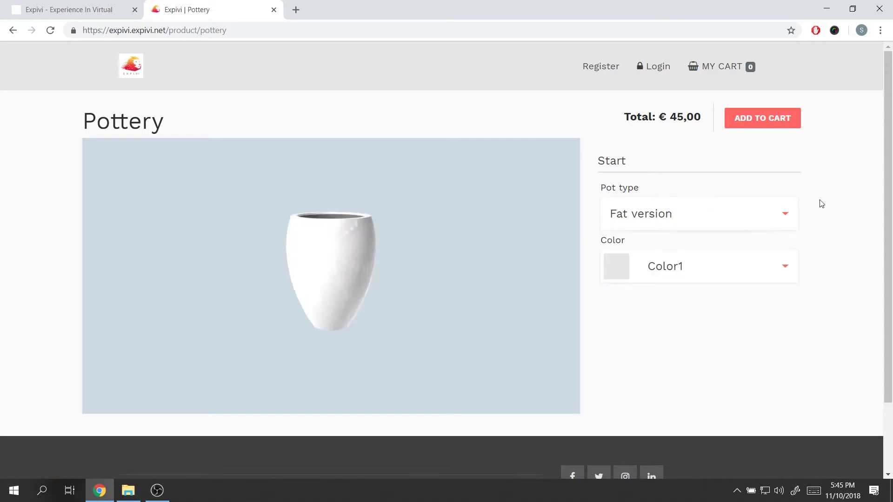
Create a product rule named Limit in the Expivi admin.
{"action": "left_click", "coordinate": [125, 7]}
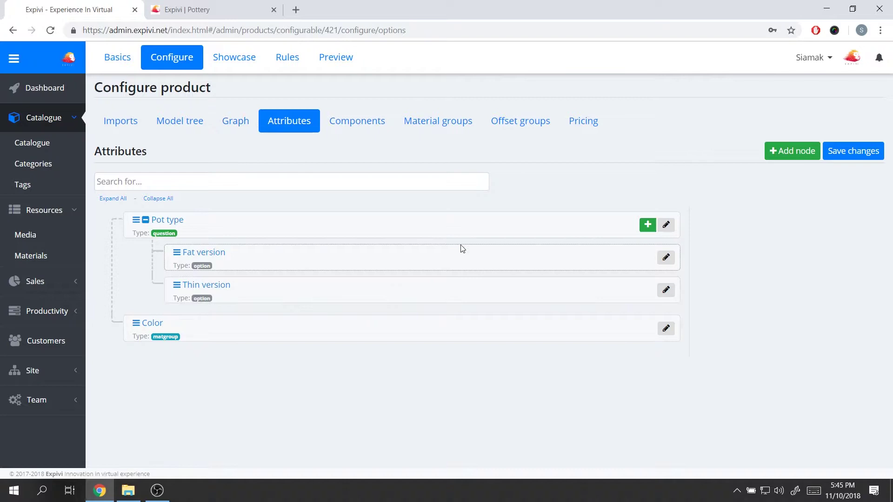
{"action": "left_click", "coordinate": [288, 56]}
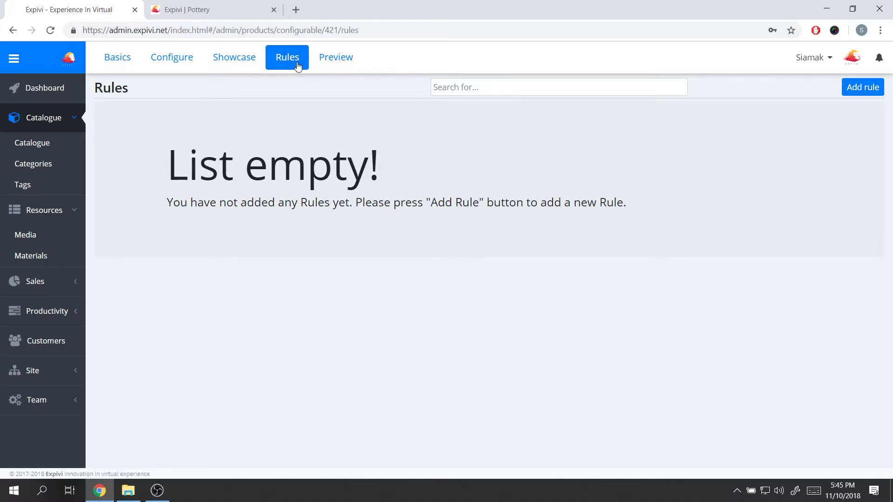
{"action": "left_click", "coordinate": [877, 94]}
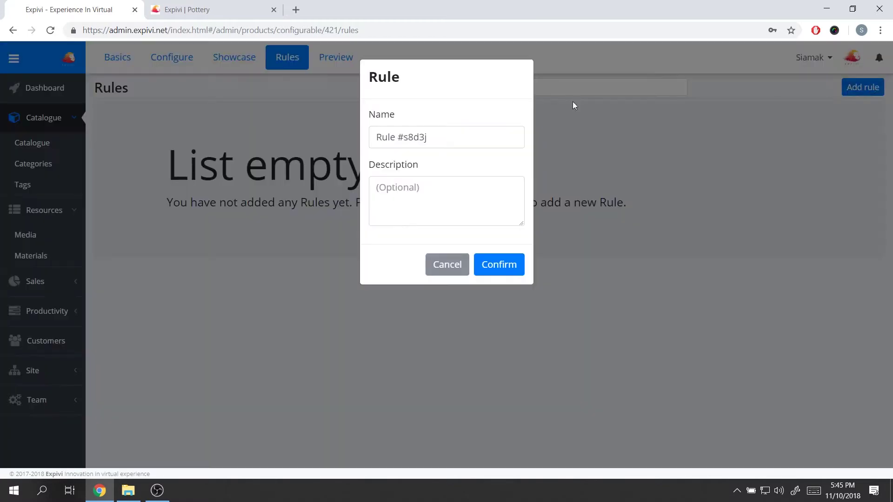
{"action": "left_click_drag", "start_coordinate": [449, 128], "coordinate": [365, 145]}
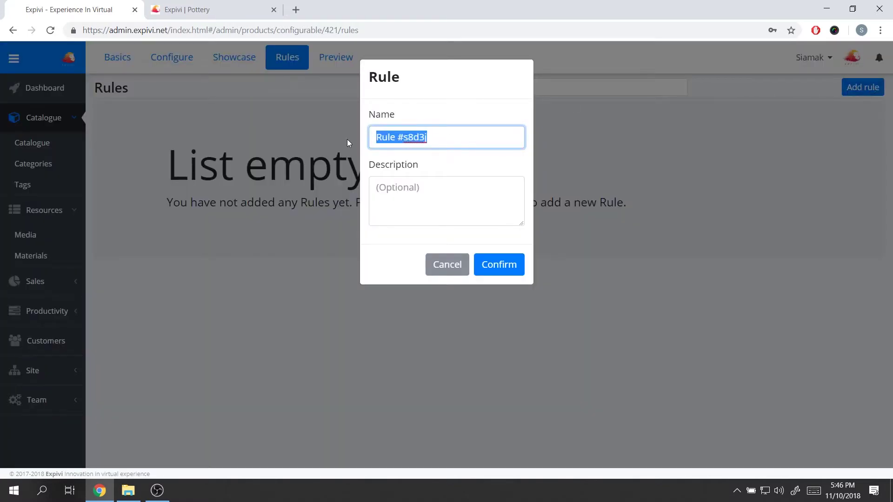
{"action": "type", "text": "Limit"}
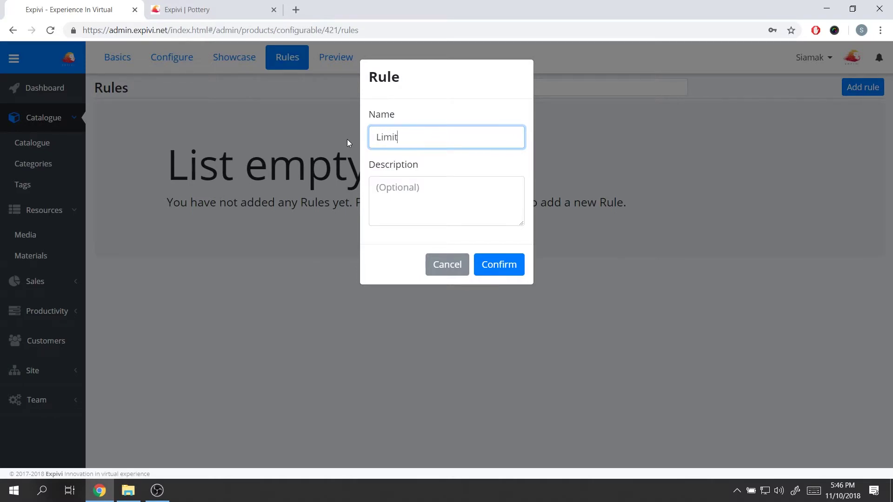
{"action": "left_click", "coordinate": [498, 266]}
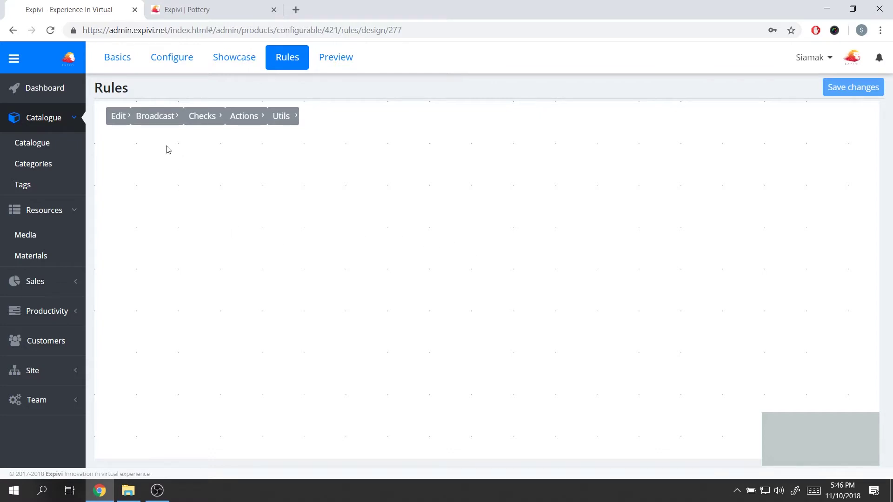
Examine the Broadcast, Checks and Actions node types available in the rule designer.
{"action": "left_click", "coordinate": [164, 120]}
{"action": "left_click", "coordinate": [198, 120]}
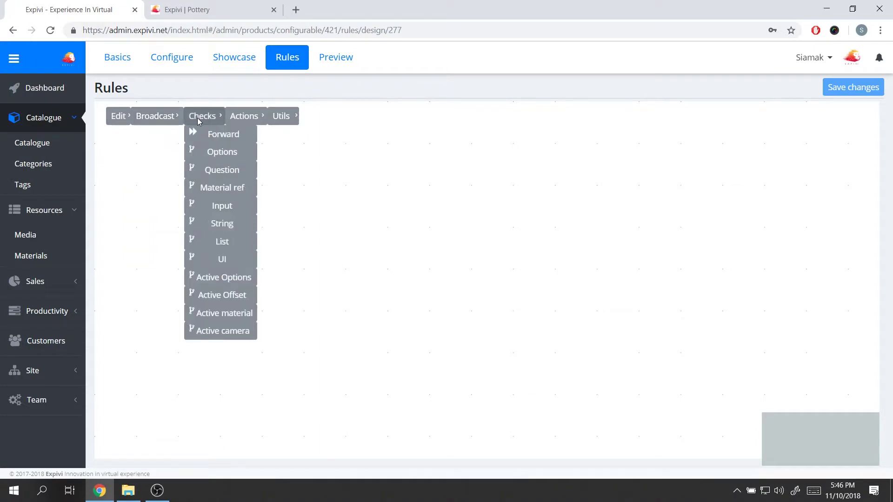
{"action": "left_click", "coordinate": [246, 120]}
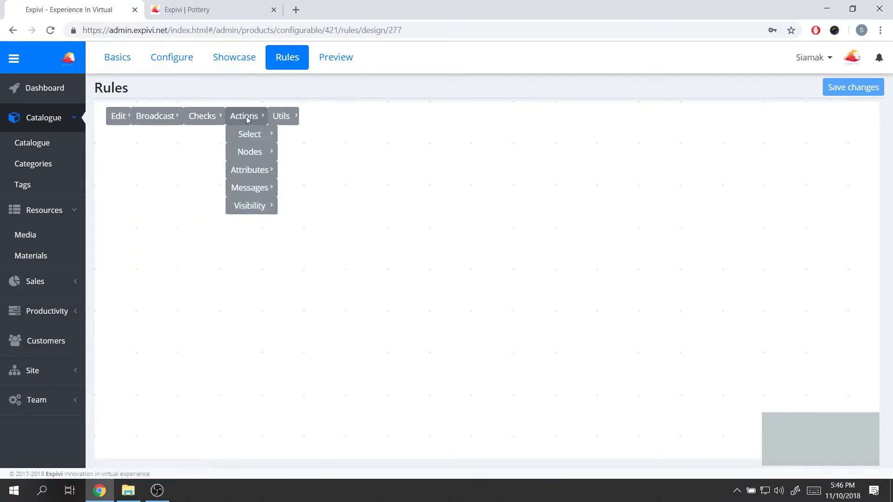
{"action": "mouse_move", "coordinate": [208, 123]}
{"action": "mouse_move", "coordinate": [241, 123]}
{"action": "mouse_move", "coordinate": [166, 120]}
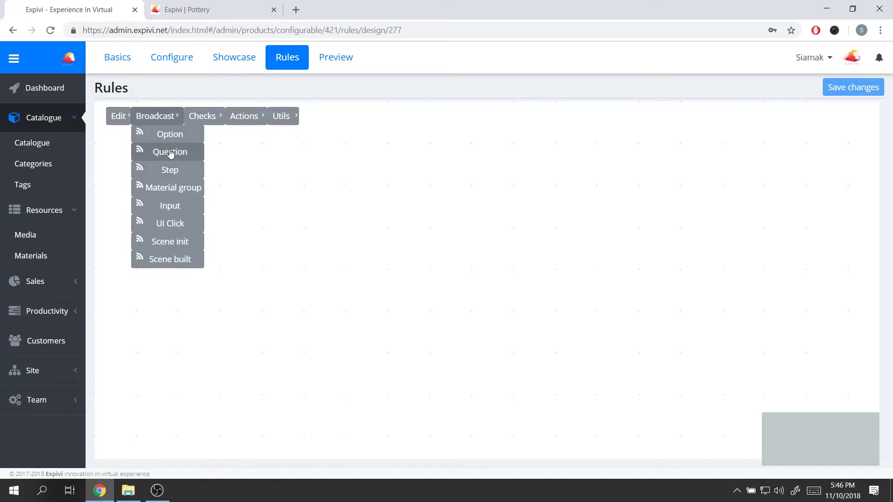
View the Pot type choices on the Pottery shop page and add an Option broadcast node to the Limit rule.
{"action": "left_click", "coordinate": [226, 5]}
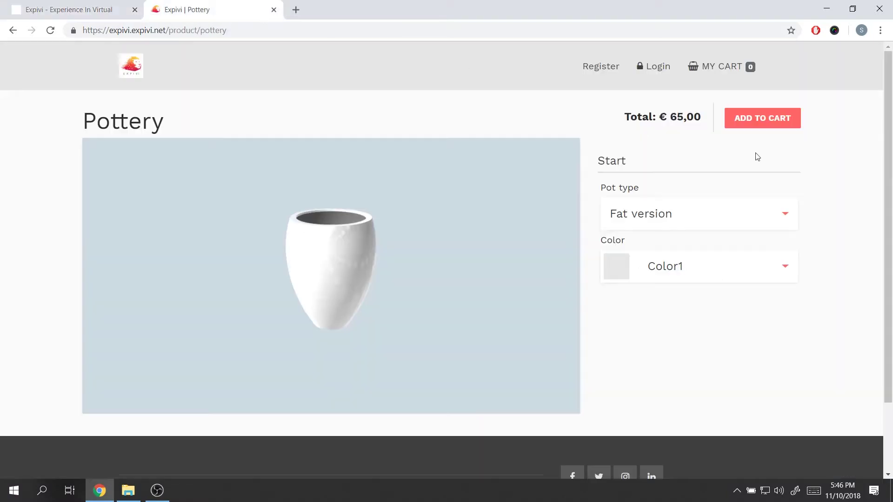
{"action": "left_click", "coordinate": [758, 211]}
{"action": "left_click", "coordinate": [757, 213]}
{"action": "left_click", "coordinate": [97, 7]}
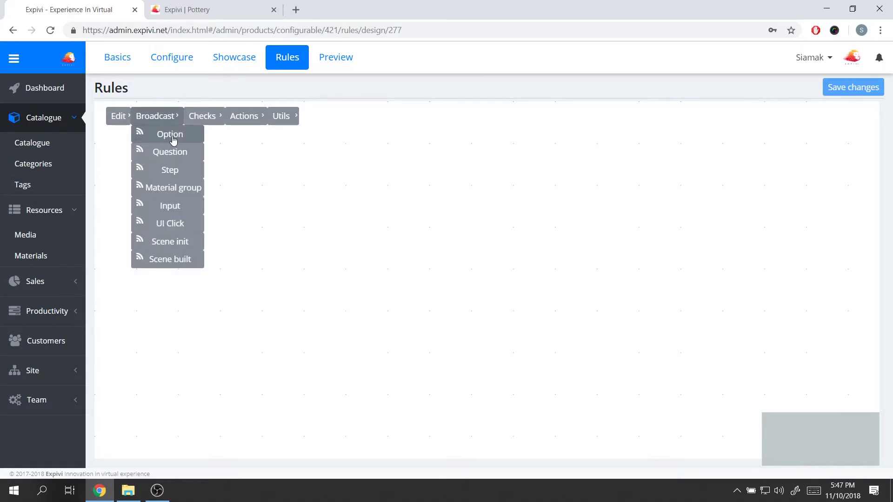
{"action": "left_click", "coordinate": [173, 140]}
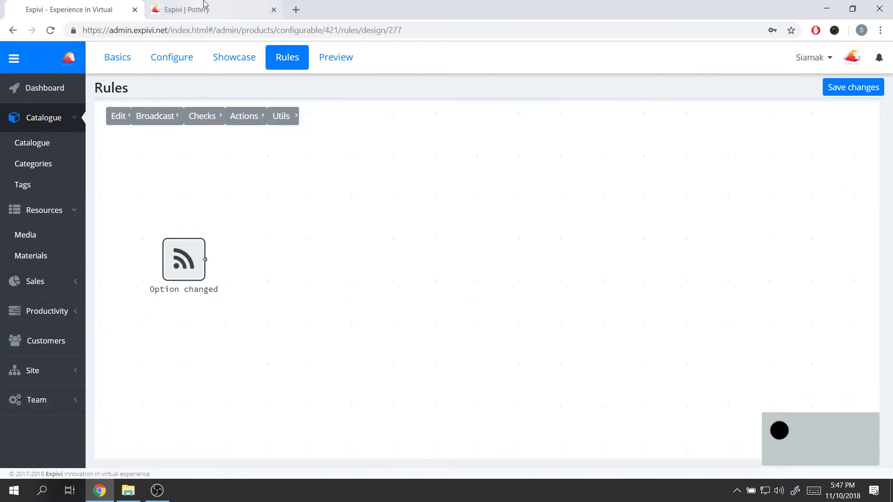
Reload the Pottery shop page and preview the pot in Color2, returning it to Color1.
{"action": "left_click", "coordinate": [205, 8]}
{"action": "left_click", "coordinate": [50, 30]}
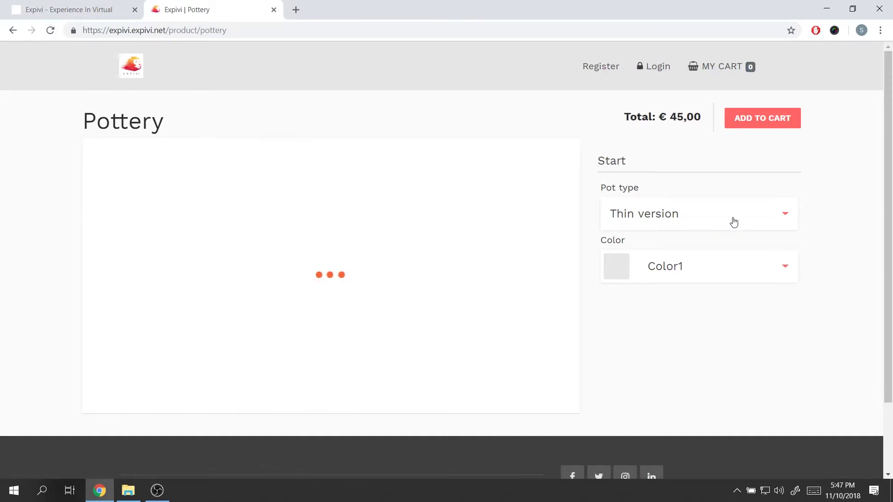
{"action": "left_click", "coordinate": [720, 275]}
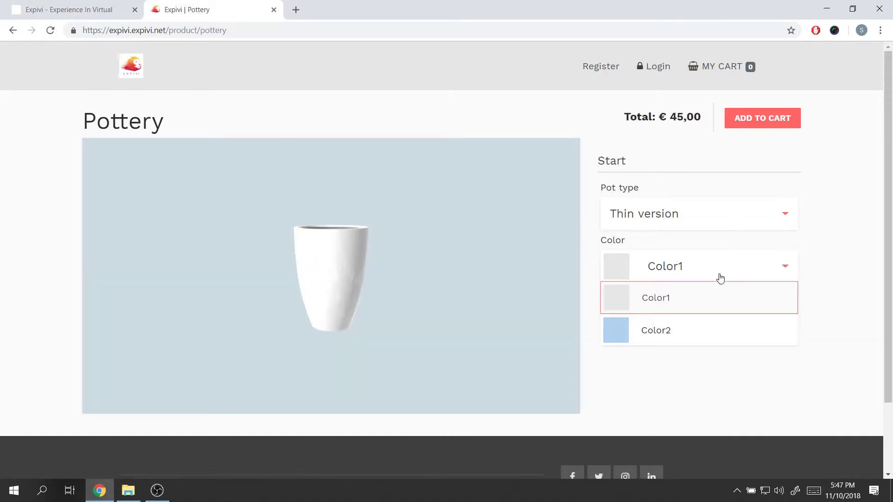
{"action": "left_click", "coordinate": [699, 328]}
{"action": "left_click", "coordinate": [705, 263]}
{"action": "left_click", "coordinate": [698, 307]}
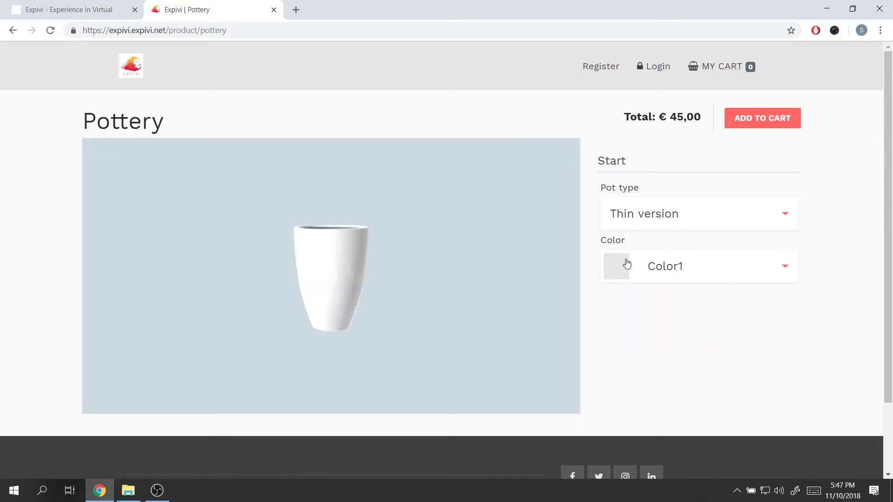
{"action": "left_click", "coordinate": [733, 269]}
{"action": "left_click", "coordinate": [710, 331]}
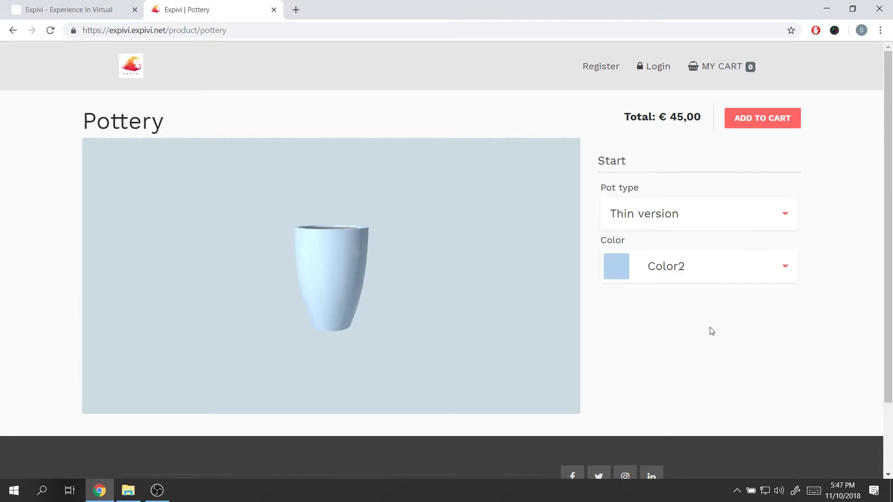
{"action": "left_click", "coordinate": [705, 266]}
{"action": "left_click", "coordinate": [695, 302]}
Select the Fat version as Pot type on the shop page and review the pot type choices.
{"action": "left_click", "coordinate": [684, 216]}
{"action": "left_click", "coordinate": [681, 249]}
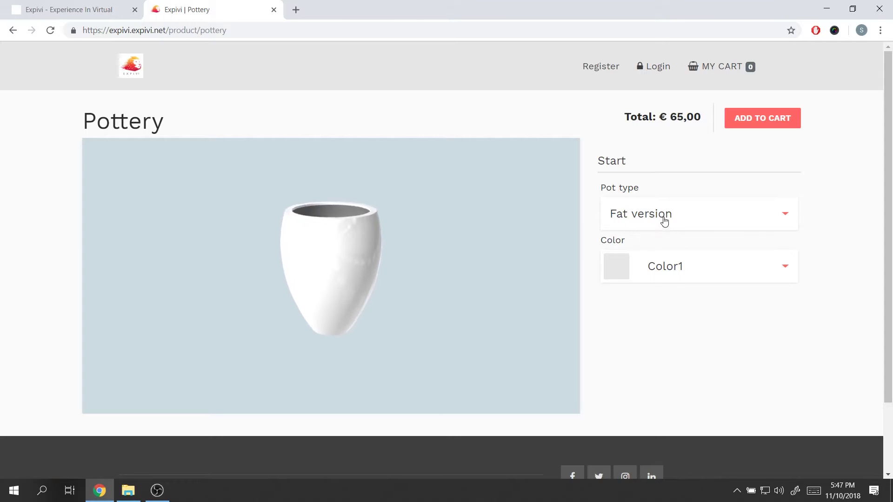
{"action": "left_click", "coordinate": [679, 220]}
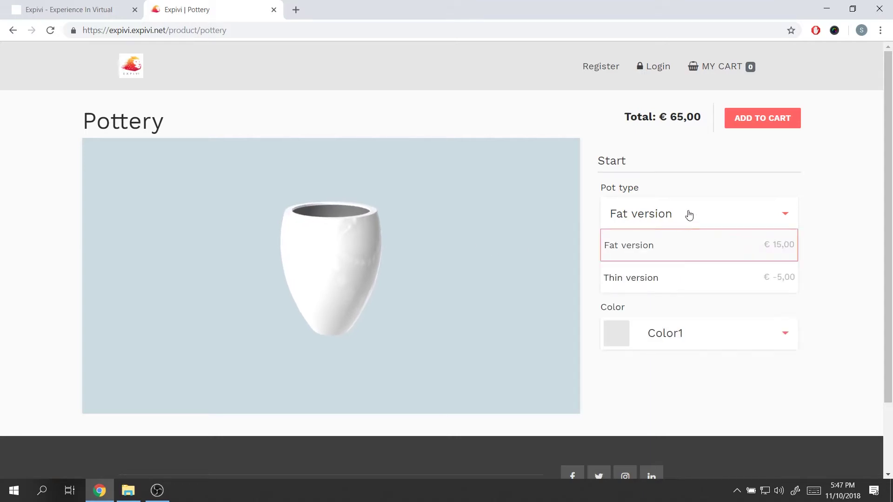
{"action": "left_click", "coordinate": [721, 181]}
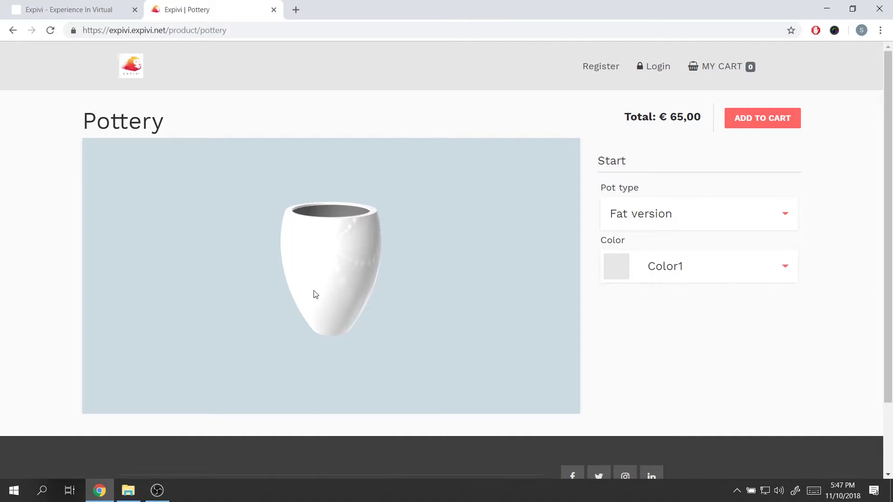
Add an Options check node to the Limit rule in the Expivi admin and connect the Option changed node to it.
{"action": "left_click", "coordinate": [84, 9]}
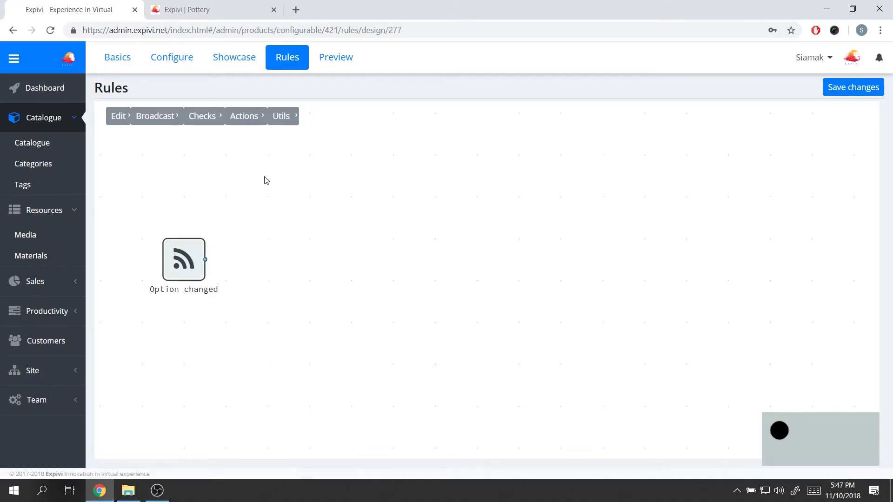
{"action": "left_click_drag", "start_coordinate": [266, 180], "coordinate": [264, 209]}
{"action": "left_click", "coordinate": [169, 118]}
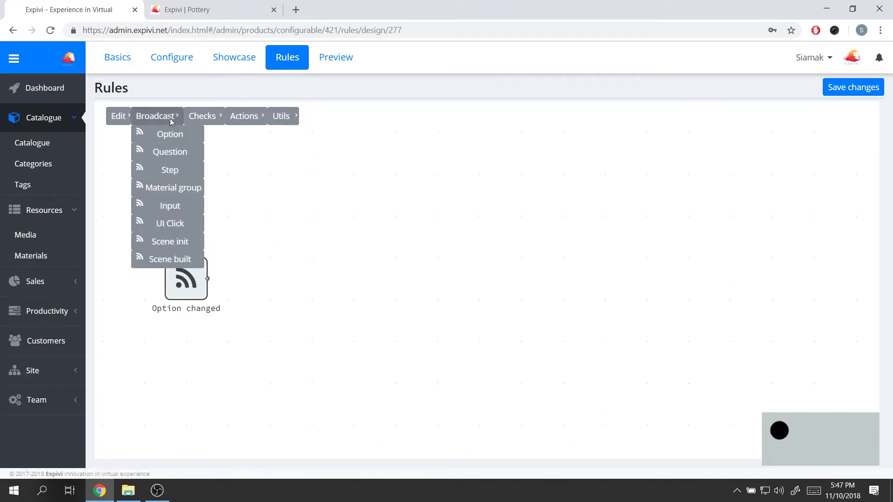
{"action": "left_click_drag", "start_coordinate": [206, 273], "coordinate": [314, 220]}
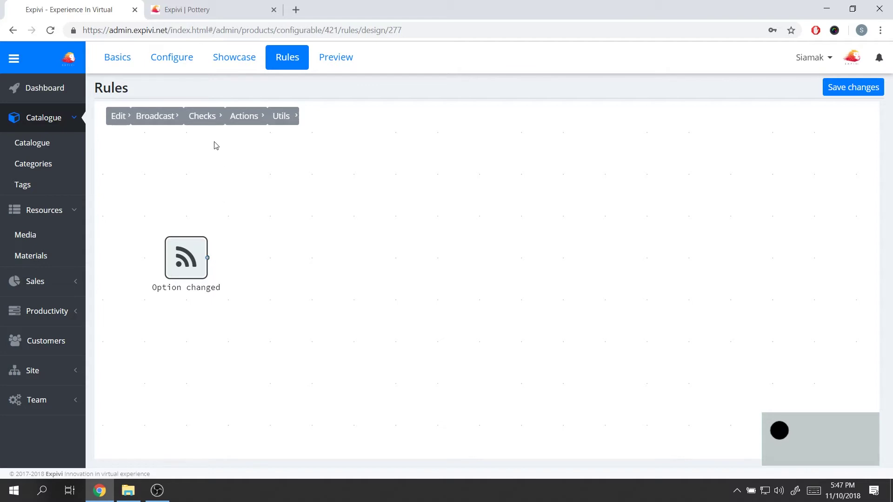
{"action": "left_click", "coordinate": [202, 116]}
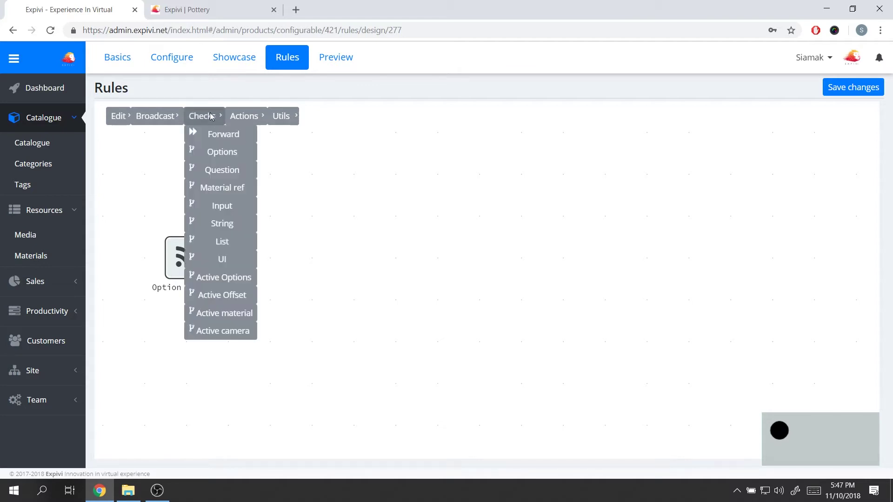
{"action": "left_click", "coordinate": [231, 154]}
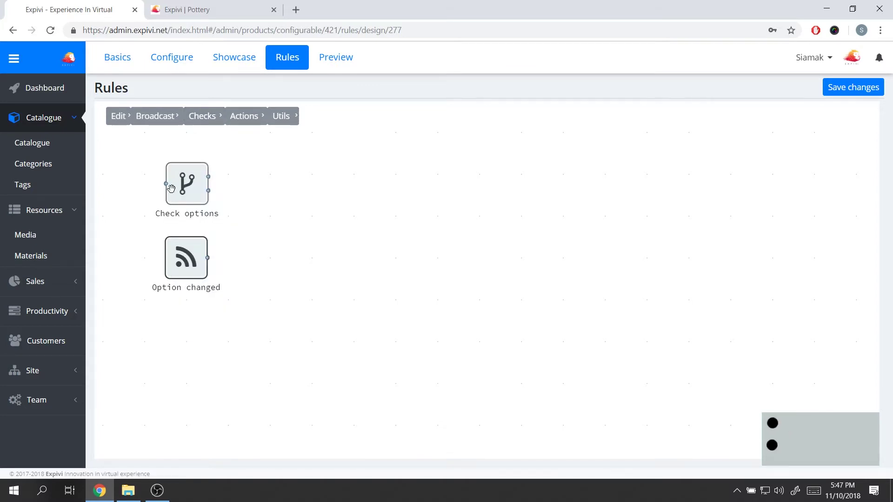
{"action": "left_click_drag", "start_coordinate": [171, 188], "coordinate": [317, 199]}
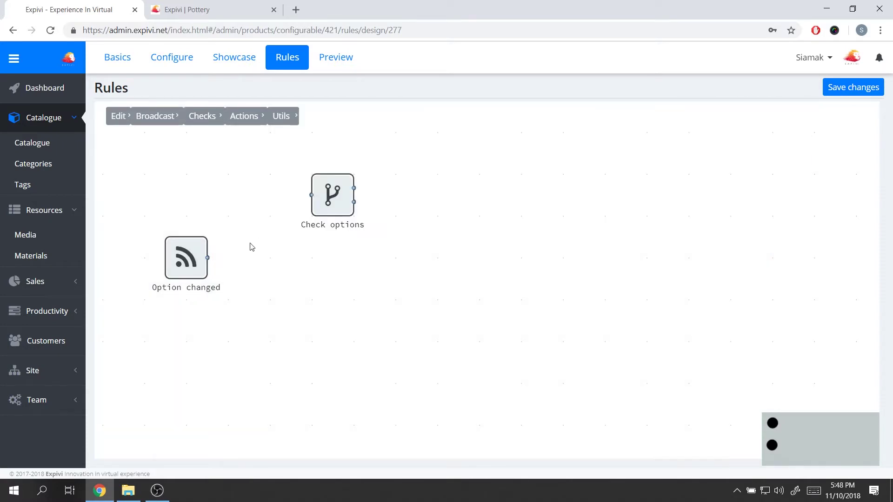
{"action": "left_click_drag", "start_coordinate": [207, 258], "coordinate": [307, 199]}
Add a check for Pot type => Fat version to the Check options node.
{"action": "left_click_drag", "start_coordinate": [259, 175], "coordinate": [253, 199]}
{"action": "scroll", "coordinate": [246, 194], "scroll_direction": "up", "scroll_amount": 2}
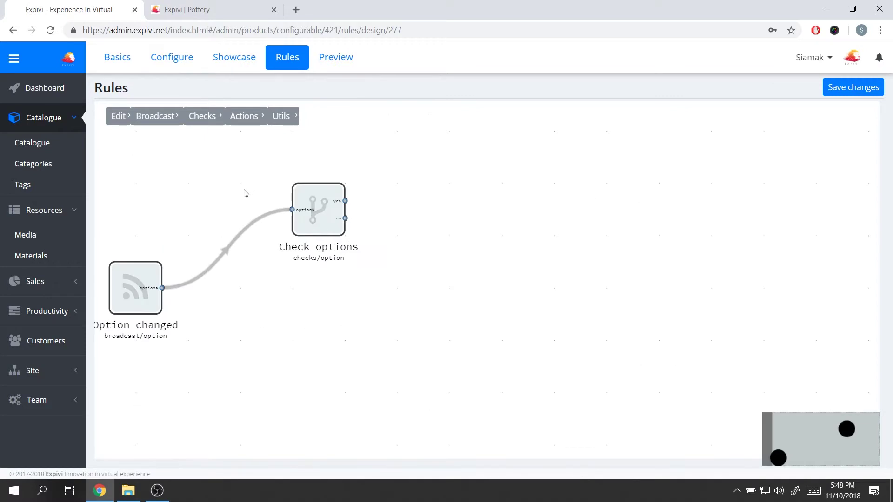
{"action": "left_click", "coordinate": [340, 206]}
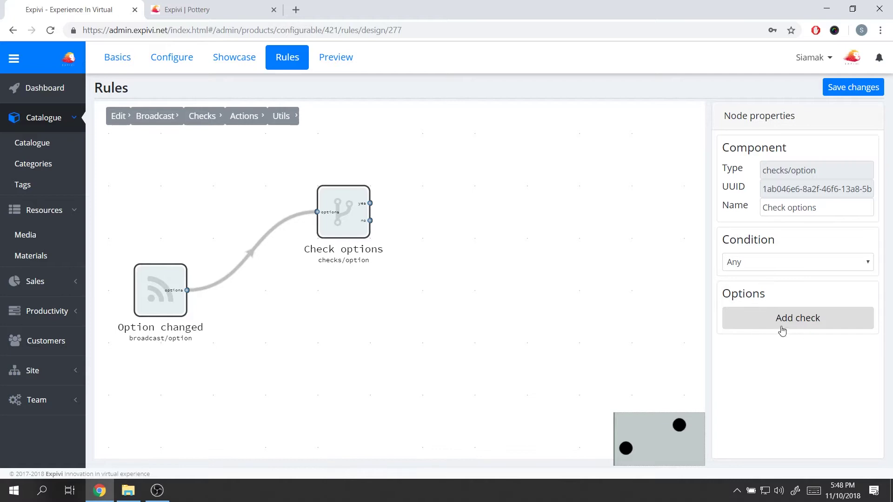
{"action": "left_click", "coordinate": [806, 325]}
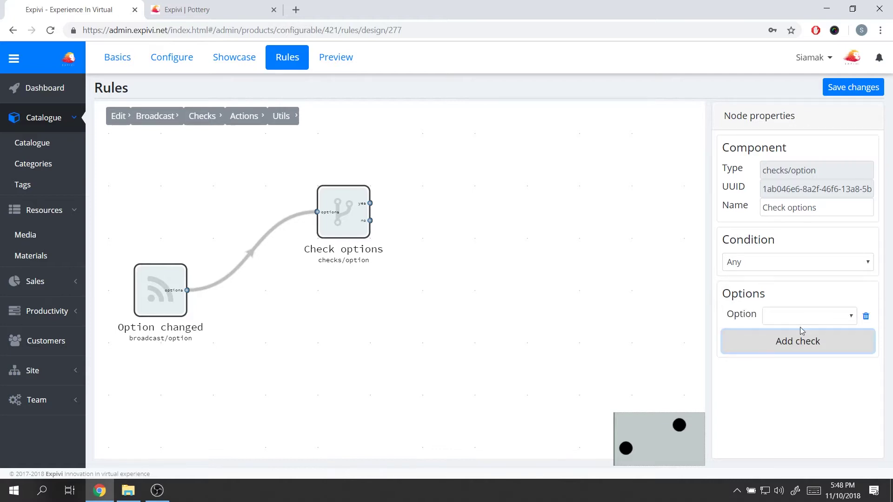
{"action": "left_click", "coordinate": [808, 319]}
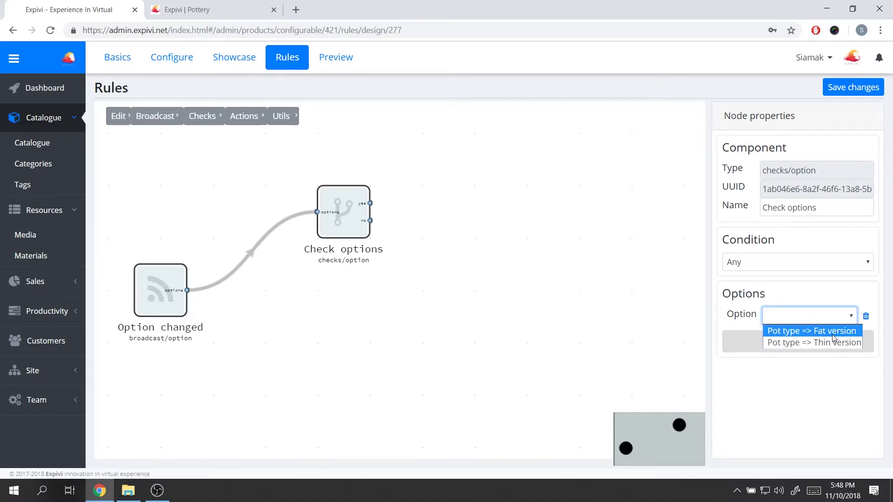
{"action": "left_click", "coordinate": [833, 335]}
{"action": "left_click", "coordinate": [814, 324]}
{"action": "left_click", "coordinate": [794, 327]}
Add two more Pot type => Fat version checks to the Check options node and view its Condition choices.
{"action": "left_click_drag", "start_coordinate": [445, 301], "coordinate": [441, 323]}
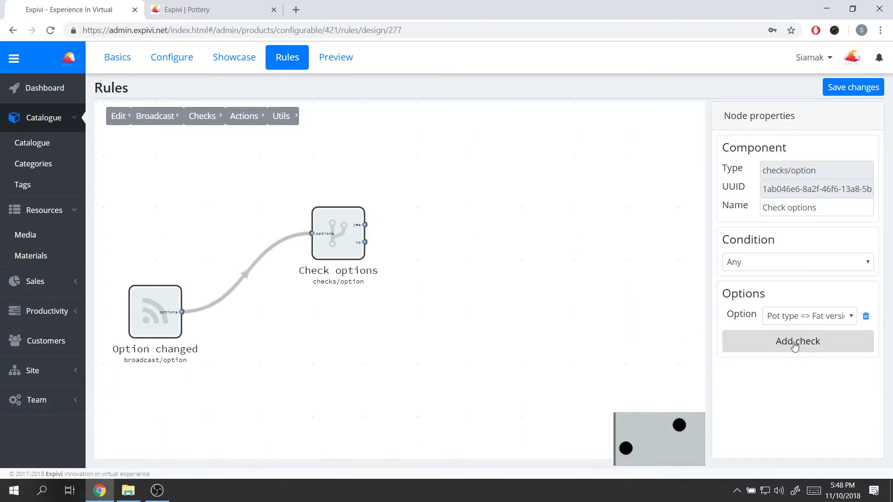
{"action": "left_click", "coordinate": [835, 342]}
{"action": "left_click", "coordinate": [828, 364]}
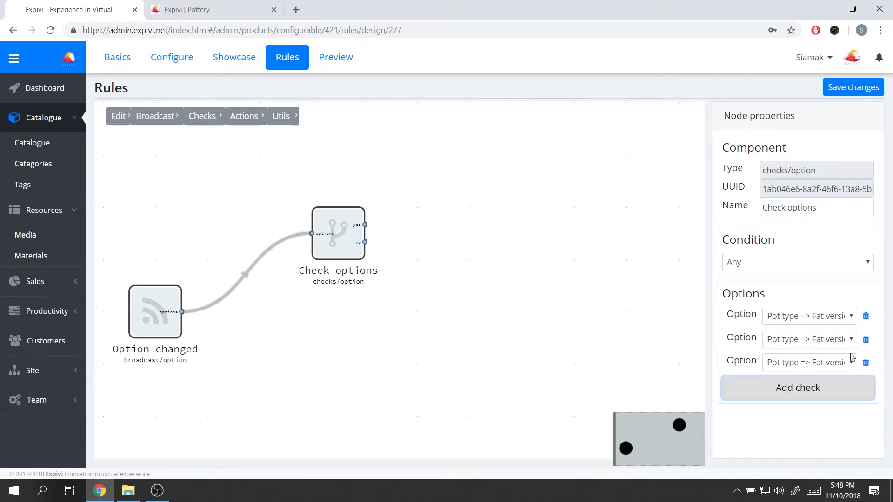
{"action": "left_click", "coordinate": [810, 264]}
{"action": "left_click", "coordinate": [823, 242]}
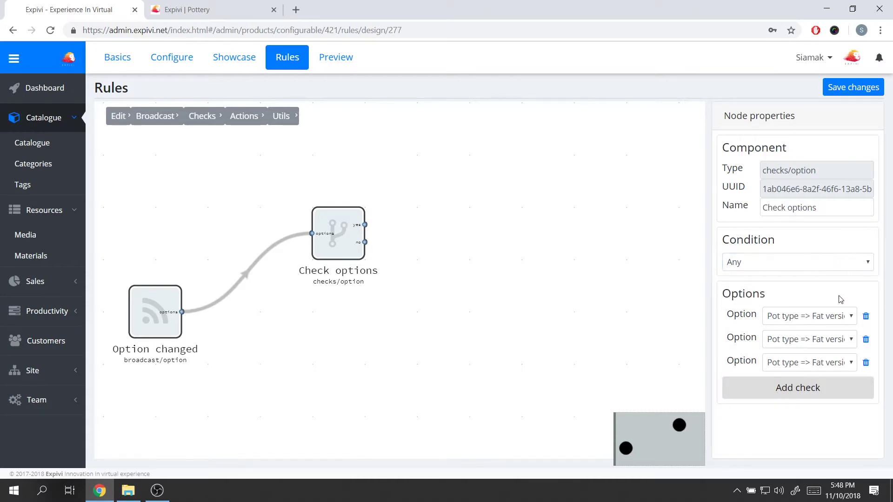
Remove the two surplus Pot type => Fat version checks from the Check options node, keeping a single check.
{"action": "left_click", "coordinate": [866, 364]}
{"action": "left_click", "coordinate": [866, 339]}
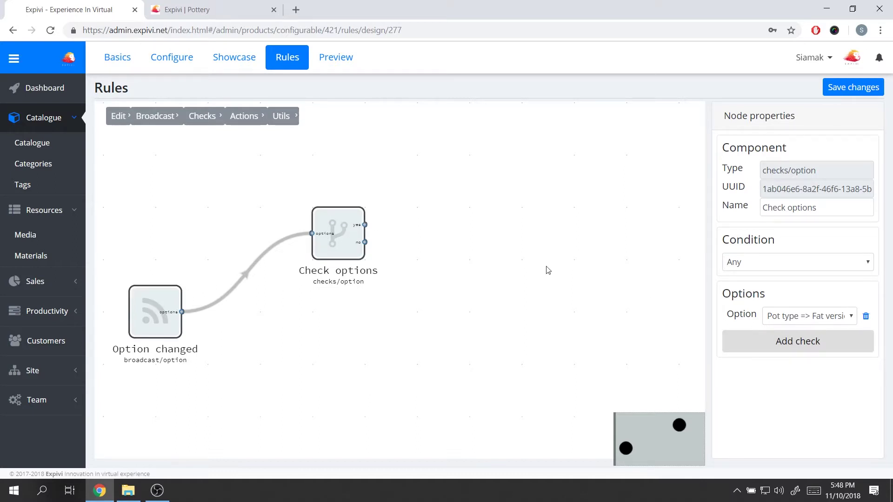
{"action": "left_click", "coordinate": [849, 321]}
{"action": "left_click", "coordinate": [770, 310]}
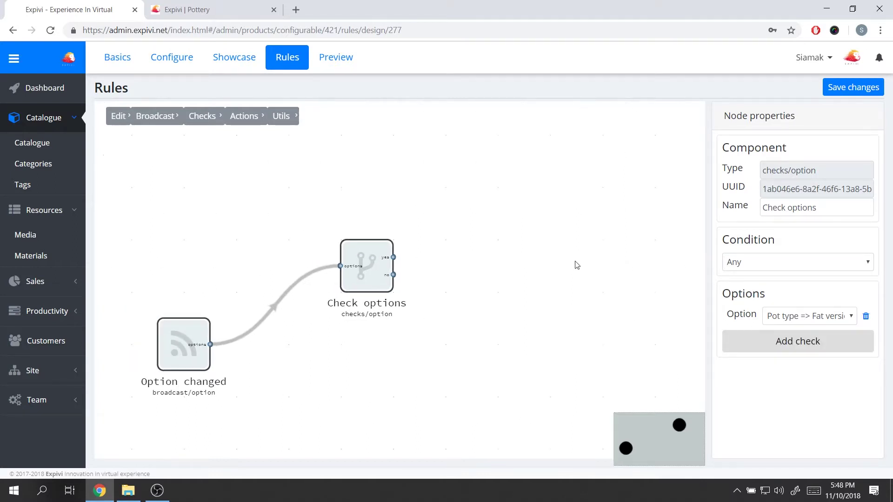
{"action": "scroll", "coordinate": [456, 260], "scroll_direction": "up", "scroll_amount": 2}
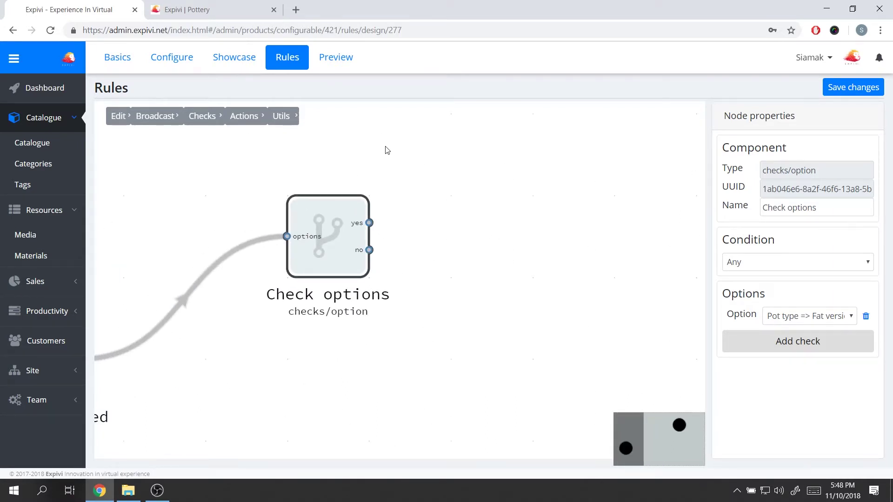
{"action": "left_click_drag", "start_coordinate": [385, 150], "coordinate": [393, 191]}
{"action": "scroll", "coordinate": [372, 196], "scroll_direction": "down", "scroll_amount": 1}
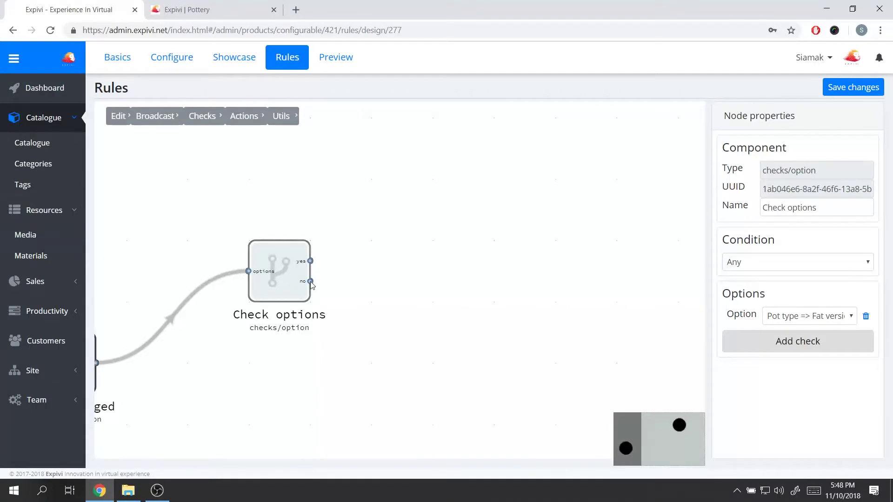
{"action": "mouse_move", "coordinate": [240, 116]}
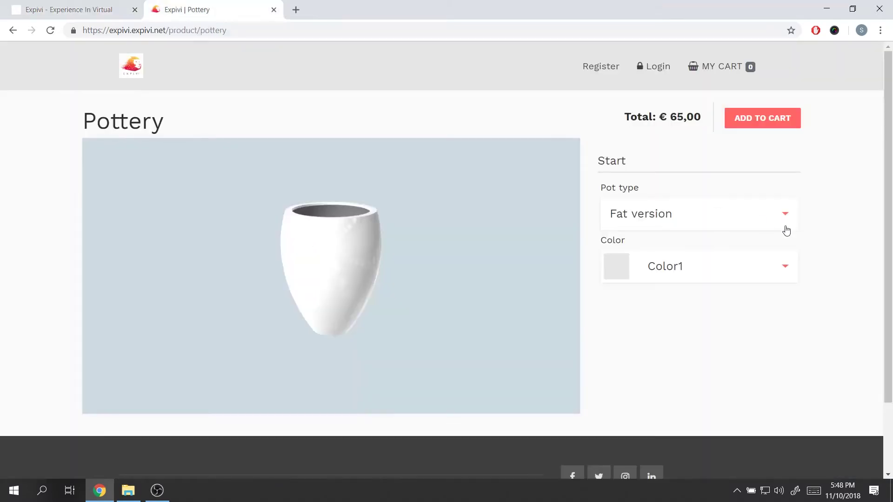
Switch to the Pottery shop page and preview the Thin version as Pot type, then reselect the Fat version.
{"action": "left_click", "coordinate": [722, 220]}
{"action": "left_click", "coordinate": [691, 270]}
{"action": "left_click", "coordinate": [688, 218]}
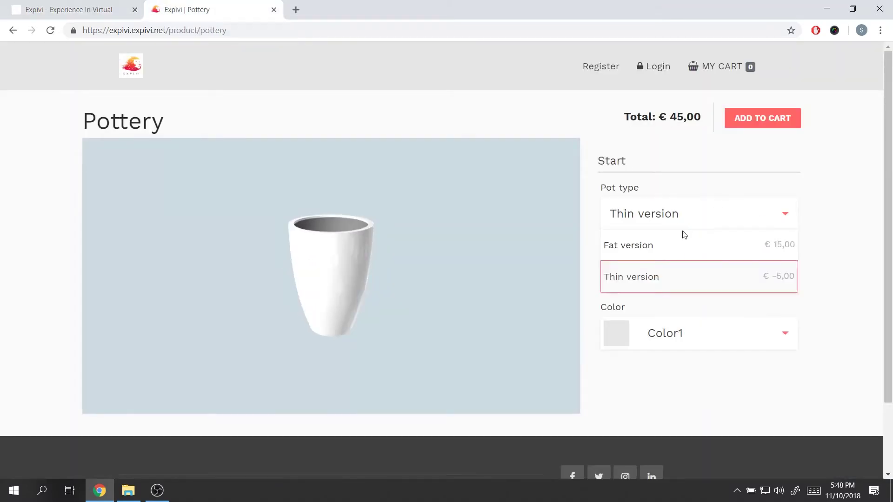
{"action": "left_click", "coordinate": [674, 247]}
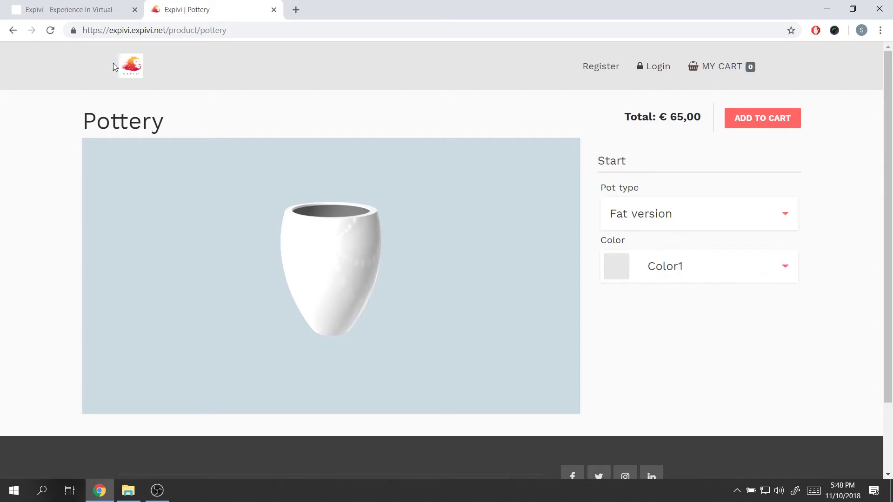
Return to the Expivi admin and add a Hide Question action node beyond the Check options node.
{"action": "left_click", "coordinate": [70, 10]}
{"action": "left_click_drag", "start_coordinate": [387, 188], "coordinate": [301, 231]}
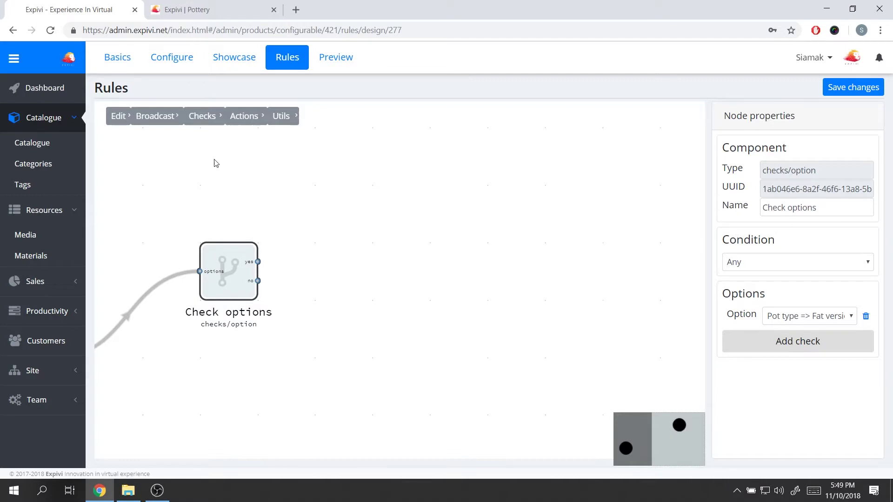
{"action": "left_click", "coordinate": [241, 116]}
{"action": "mouse_move", "coordinate": [254, 208]}
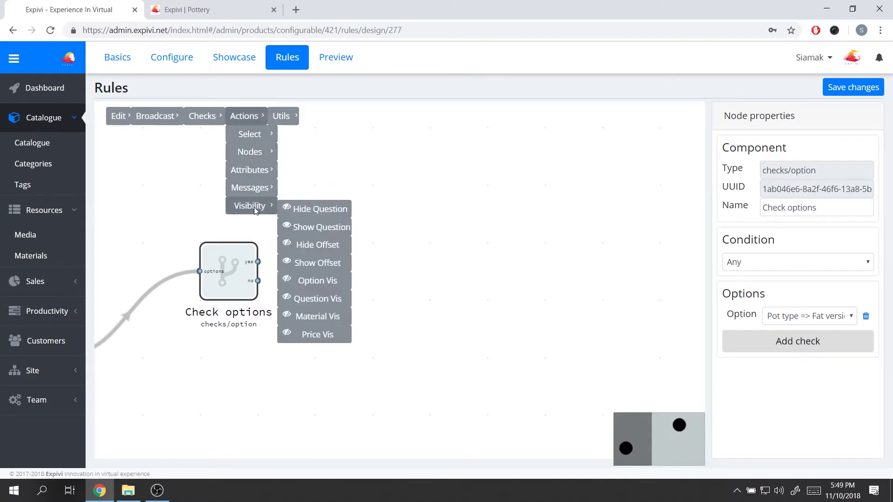
{"action": "left_click", "coordinate": [337, 213]}
{"action": "left_click_drag", "start_coordinate": [166, 162], "coordinate": [428, 206]}
Connect the yes output of the Check options node to the Hide question node.
{"action": "scroll", "coordinate": [312, 252], "scroll_direction": "up", "scroll_amount": 2}
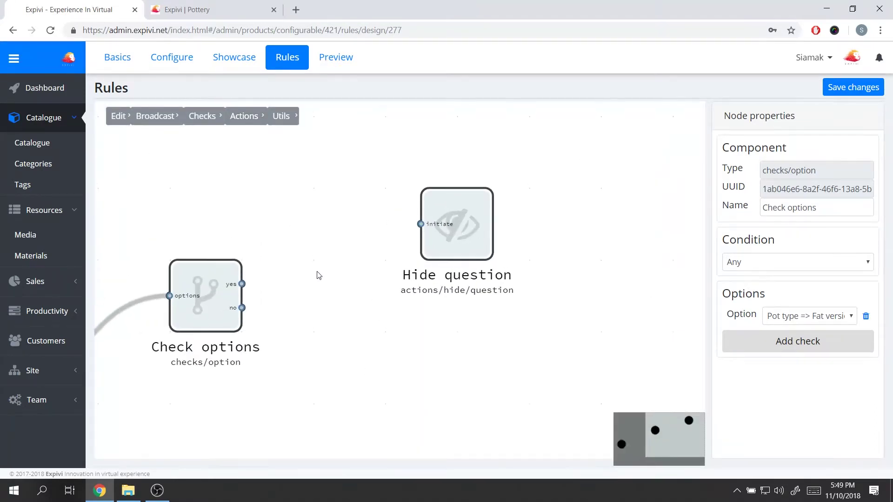
{"action": "left_click_drag", "start_coordinate": [158, 222], "coordinate": [319, 253]}
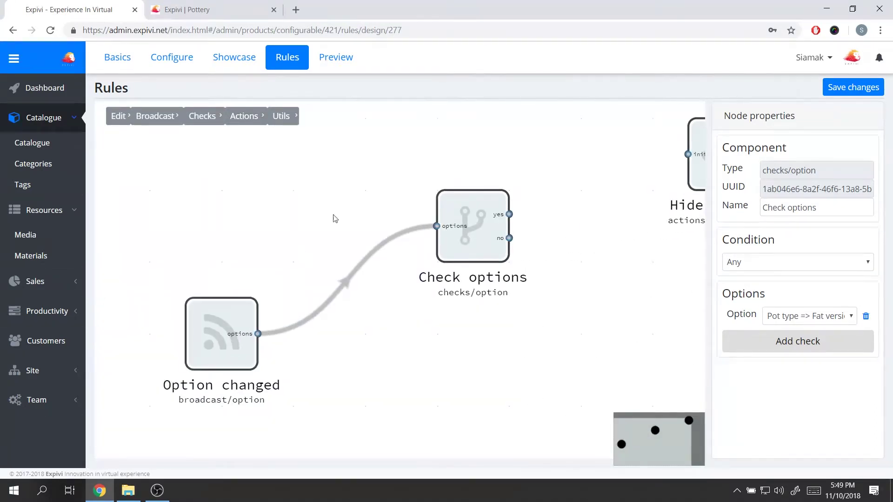
{"action": "left_click_drag", "start_coordinate": [335, 218], "coordinate": [269, 260]}
{"action": "left_click_drag", "start_coordinate": [377, 219], "coordinate": [340, 220]}
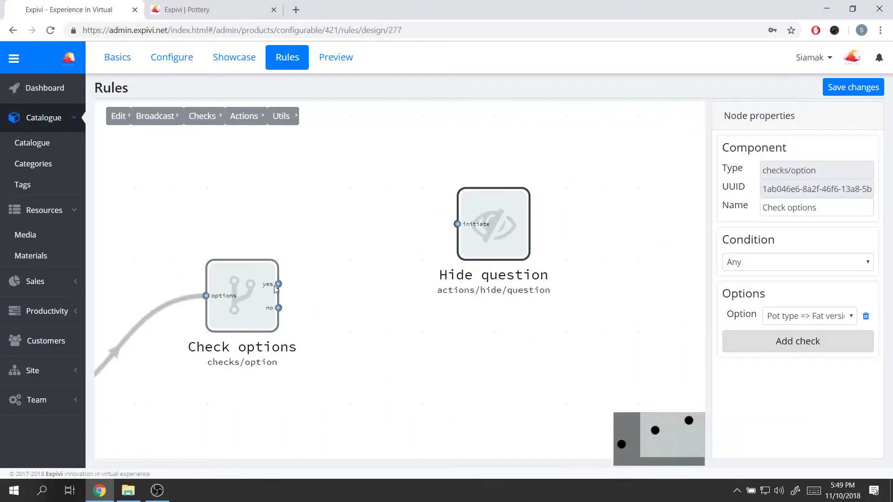
{"action": "mouse_move", "coordinate": [277, 284]}
{"action": "left_mouse_down"}
{"action": "mouse_move", "coordinate": [365, 279]}
{"action": "mouse_move", "coordinate": [457, 224]}
{"action": "left_mouse_up"}
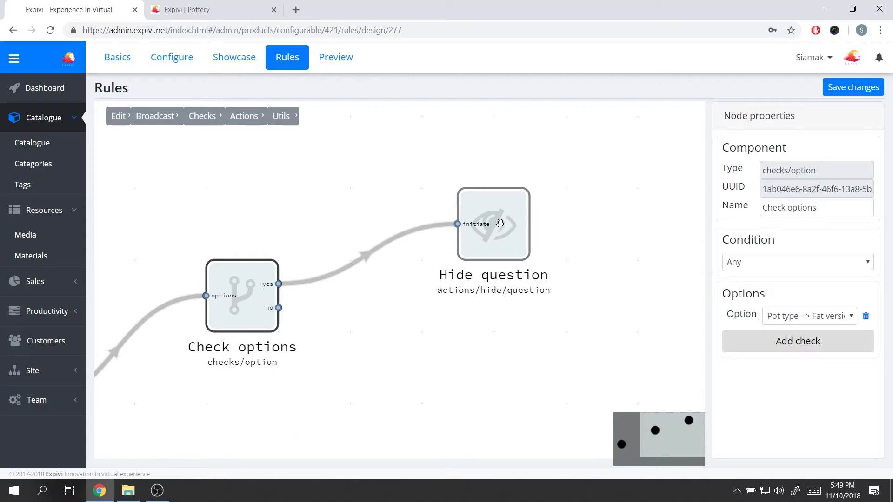
{"action": "left_click_drag", "start_coordinate": [605, 183], "coordinate": [582, 185]}
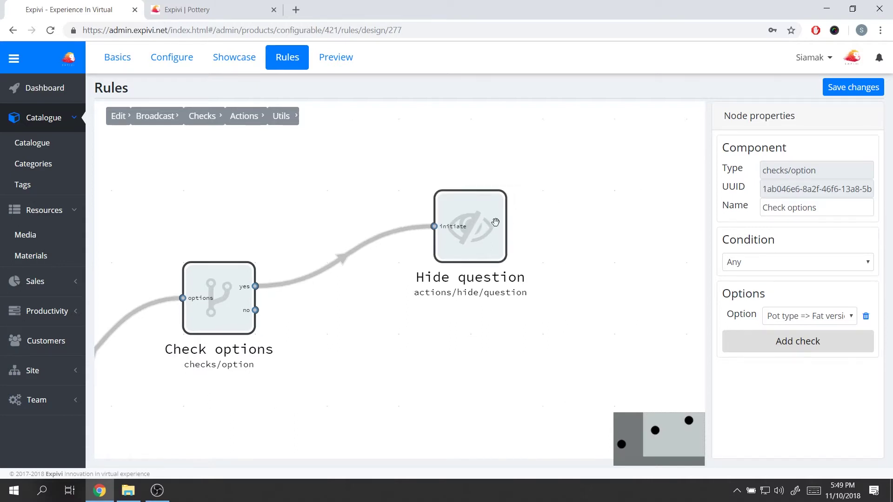
Set the Hide question node to hide the Color question.
{"action": "left_click", "coordinate": [467, 218]}
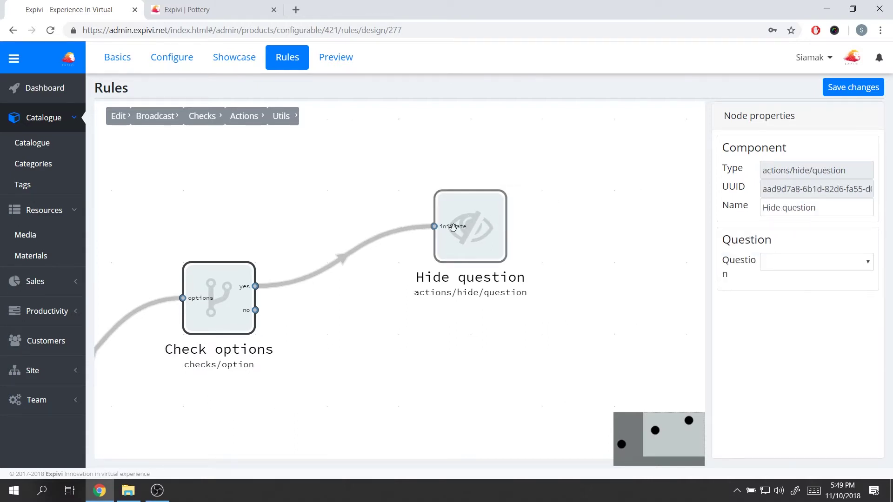
{"action": "left_click", "coordinate": [811, 265]}
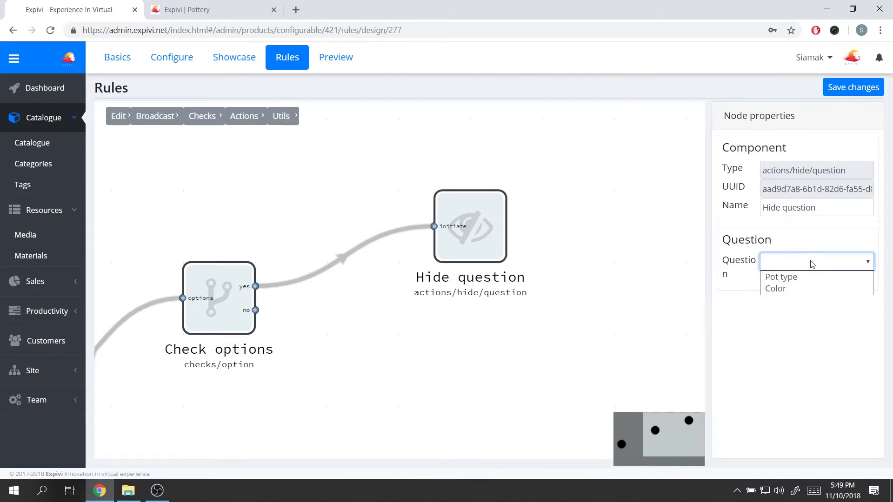
{"action": "left_click", "coordinate": [810, 290]}
Add a Matgroup action node to the rule and place it above the Hide question node.
{"action": "left_click_drag", "start_coordinate": [247, 175], "coordinate": [213, 189]}
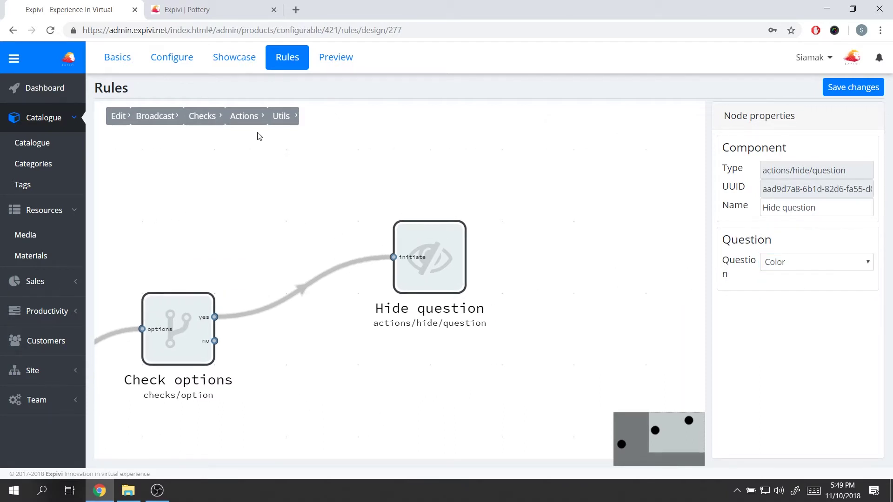
{"action": "left_click", "coordinate": [245, 116]}
{"action": "mouse_move", "coordinate": [256, 152]}
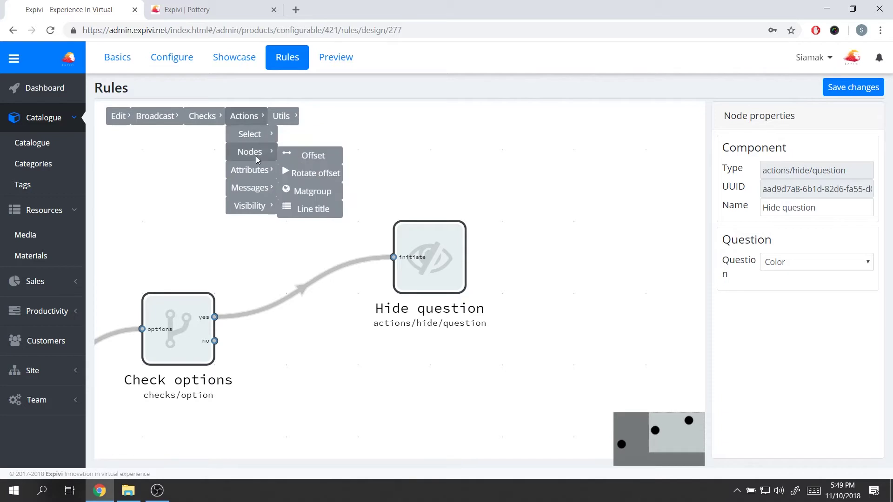
{"action": "left_click", "coordinate": [319, 197]}
{"action": "left_click_drag", "start_coordinate": [153, 217], "coordinate": [410, 155]}
{"action": "left_click_drag", "start_coordinate": [292, 219], "coordinate": [291, 278]}
{"action": "left_click_drag", "start_coordinate": [426, 189], "coordinate": [407, 191]}
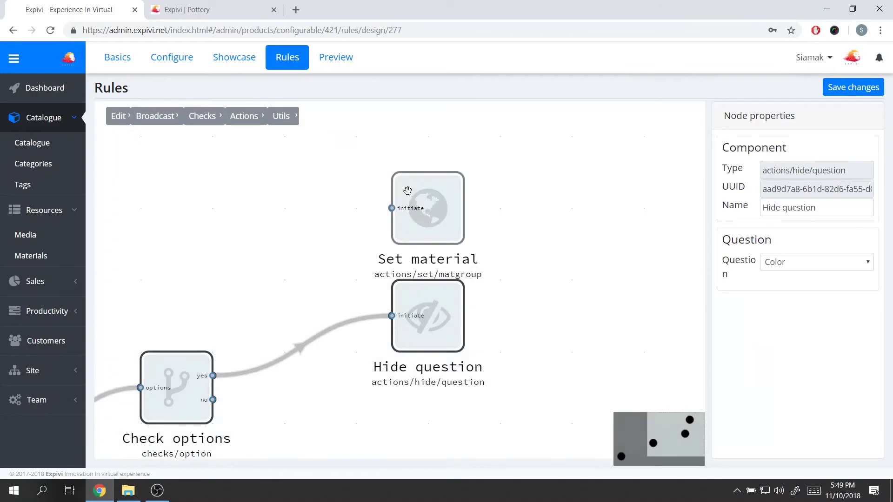
Connect the yes output of Check options to the Set material node and set its material reference to ColorOutershell => Color1.
{"action": "left_click_drag", "start_coordinate": [212, 375], "coordinate": [391, 208]}
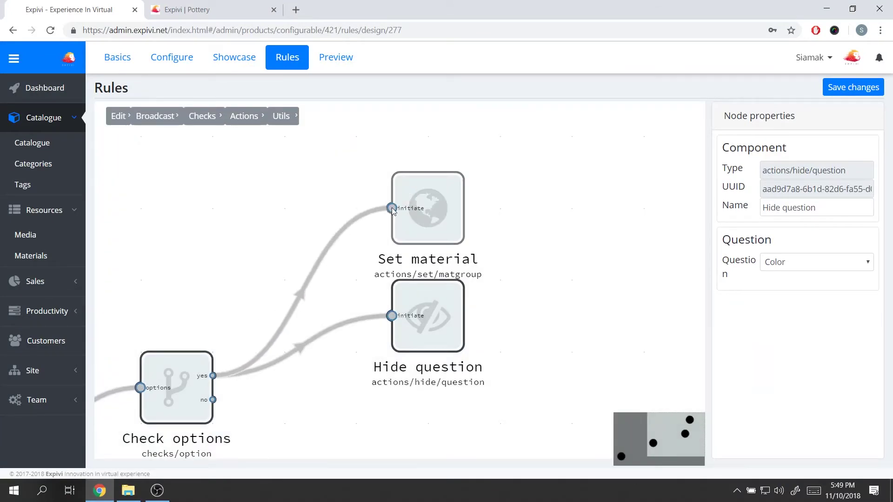
{"action": "left_click", "coordinate": [407, 210]}
{"action": "left_click", "coordinate": [862, 261]}
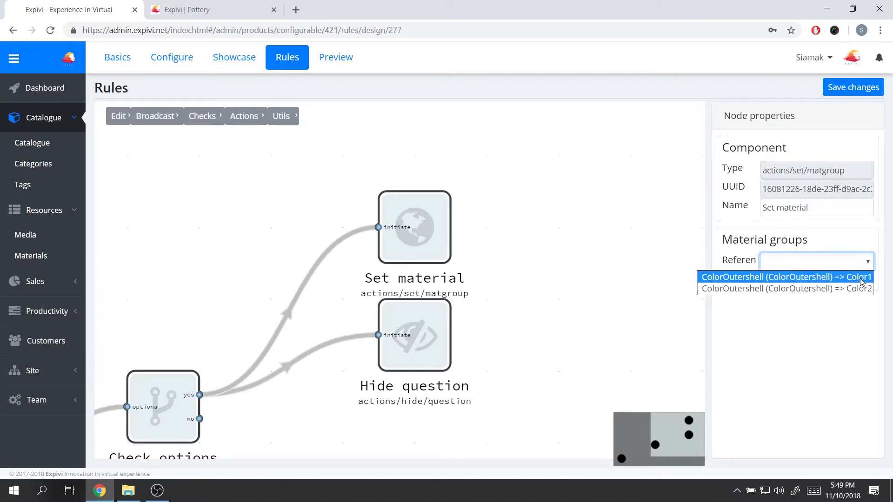
{"action": "left_click", "coordinate": [861, 277]}
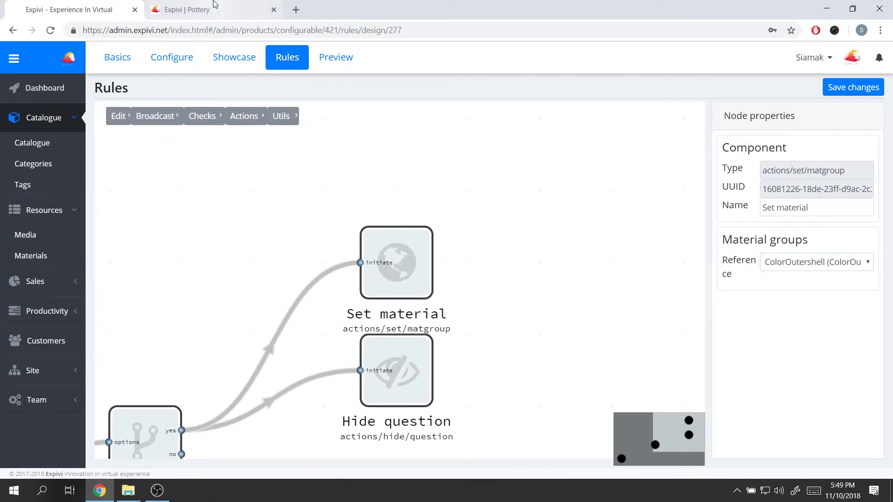
Preview the pot on the Pottery shop page as Thin version in Color2.
{"action": "left_click", "coordinate": [238, 20]}
{"action": "left_click", "coordinate": [723, 231]}
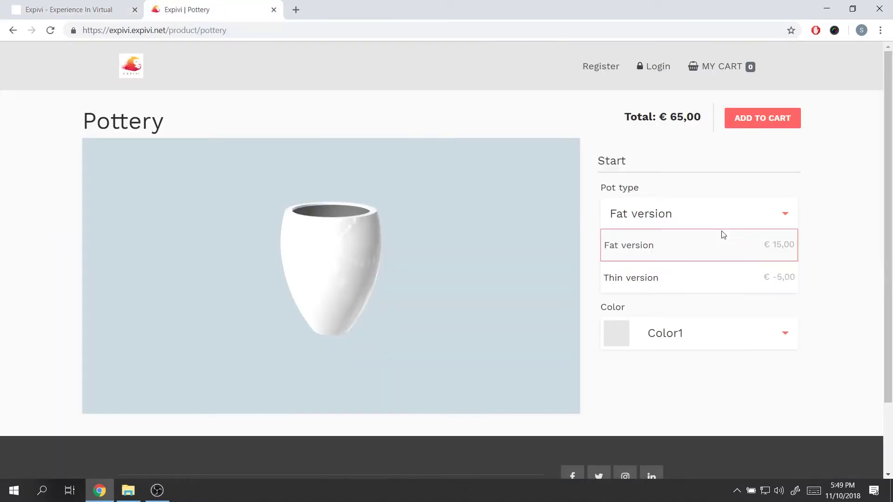
{"action": "left_click", "coordinate": [683, 278]}
{"action": "left_click", "coordinate": [714, 268]}
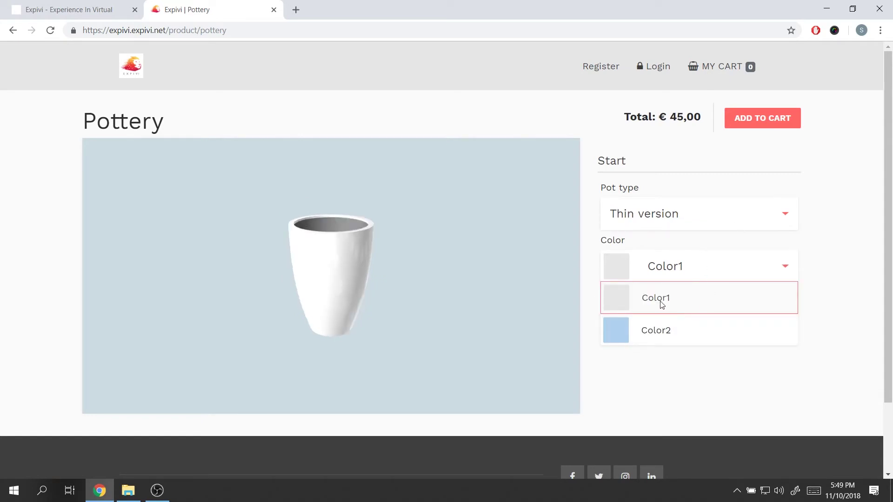
{"action": "left_click", "coordinate": [695, 331]}
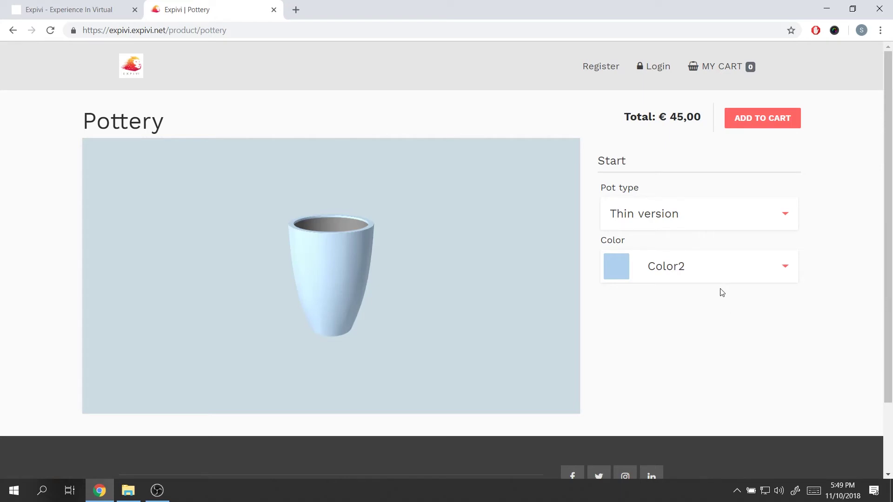
Preview the Fat version on the shop page, set its color to Color1 and review the color choices.
{"action": "left_click", "coordinate": [696, 213]}
{"action": "left_click", "coordinate": [686, 249]}
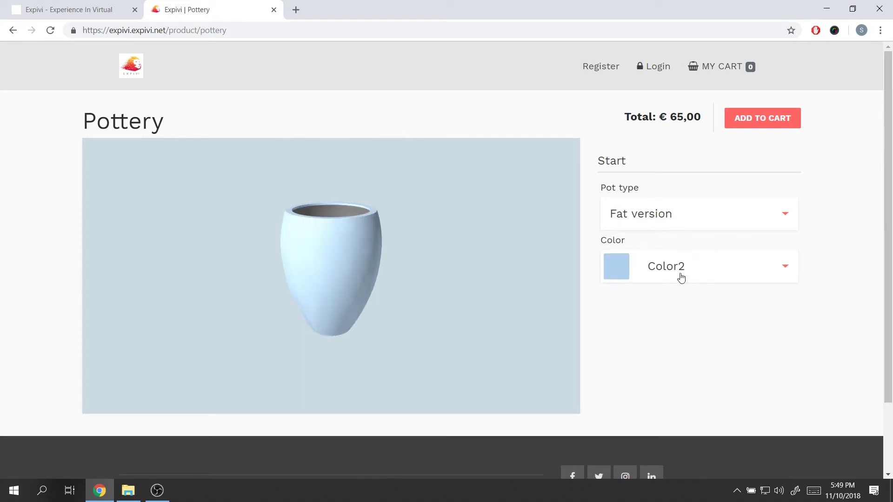
{"action": "left_click", "coordinate": [712, 267]}
{"action": "left_click", "coordinate": [697, 304]}
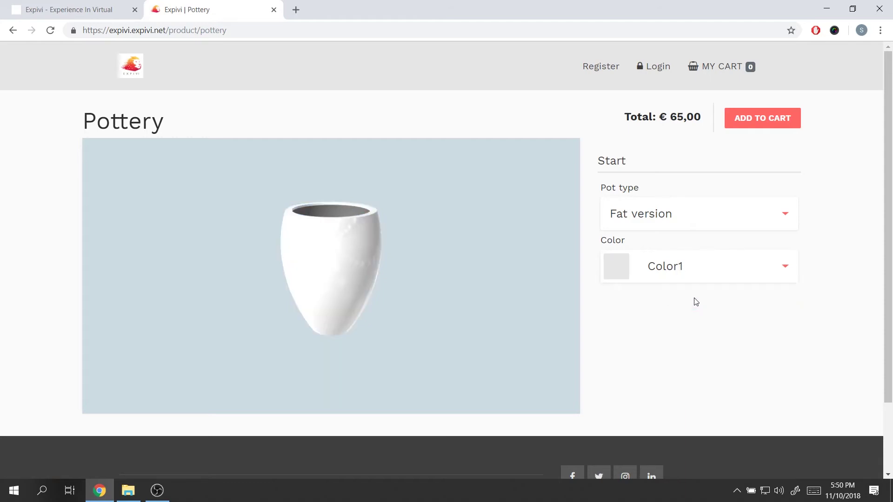
{"action": "left_click", "coordinate": [679, 272]}
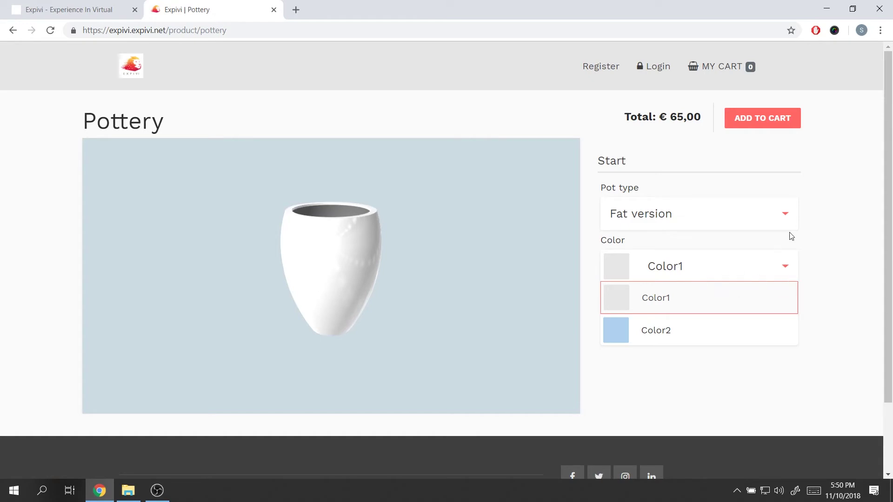
{"action": "left_click", "coordinate": [832, 220]}
Go back to the Expivi admin and review the material group choices of the Set material node.
{"action": "left_click", "coordinate": [142, 6]}
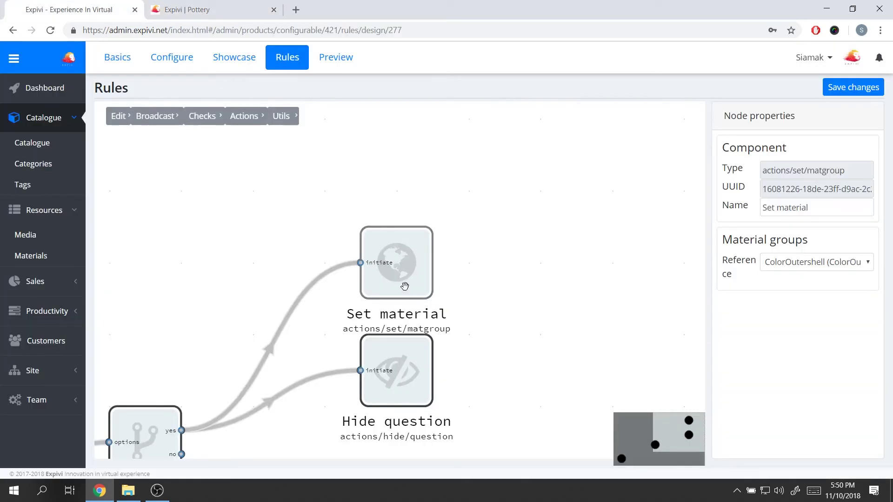
{"action": "left_click", "coordinate": [834, 263]}
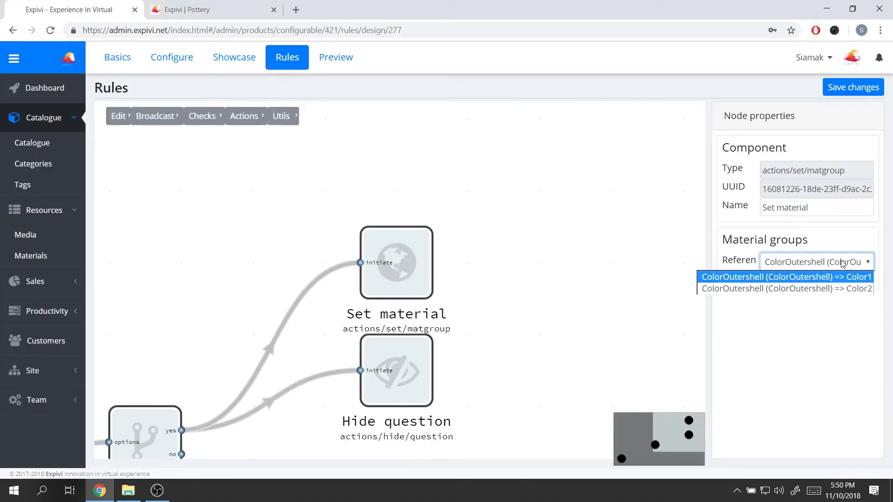
{"action": "left_click", "coordinate": [843, 264]}
Add a second Options check node below the first one and connect the Option changed node to it.
{"action": "left_click_drag", "start_coordinate": [218, 279], "coordinate": [337, 194]}
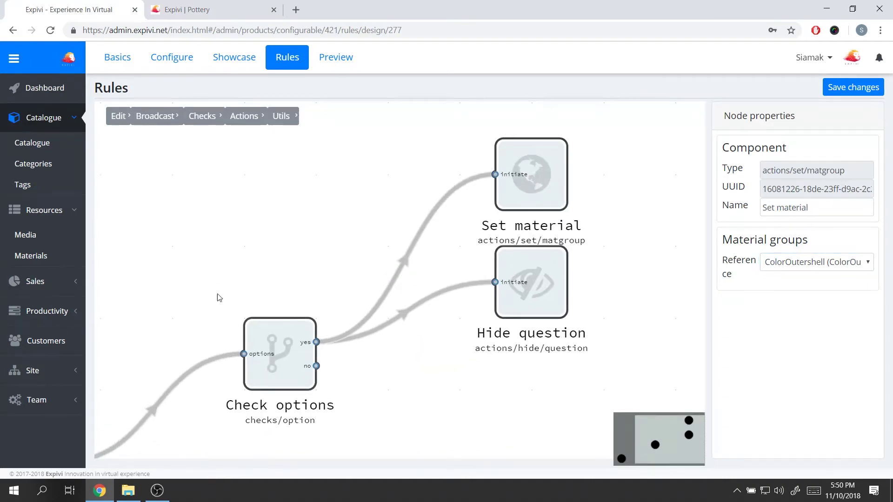
{"action": "scroll", "coordinate": [219, 298], "scroll_direction": "down", "scroll_amount": 3}
{"action": "left_click_drag", "start_coordinate": [232, 291], "coordinate": [247, 183]}
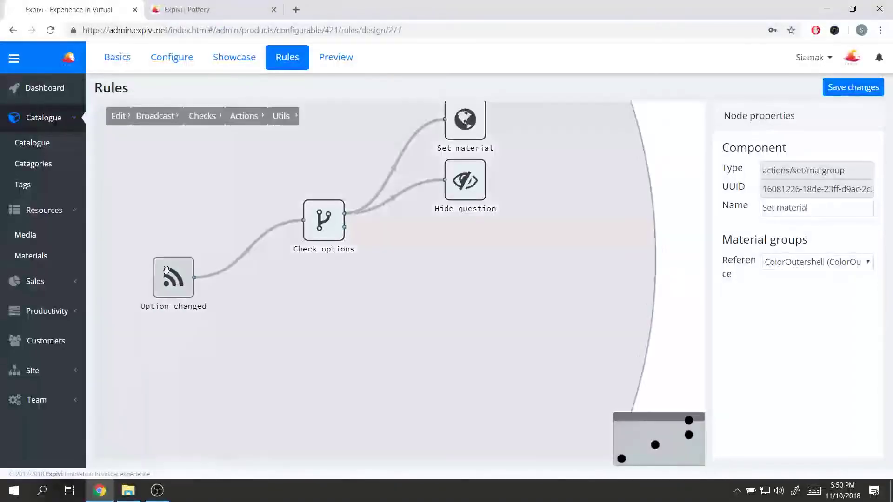
{"action": "left_click_drag", "start_coordinate": [219, 215], "coordinate": [192, 219]}
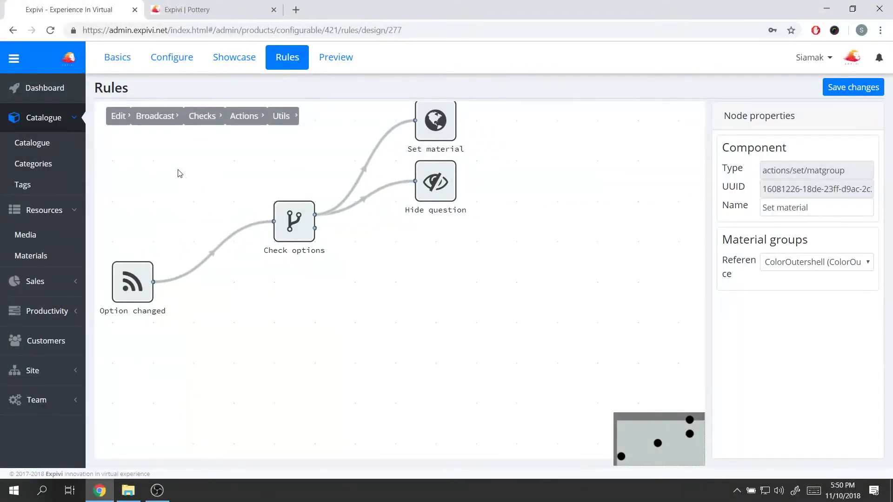
{"action": "left_click", "coordinate": [202, 116]}
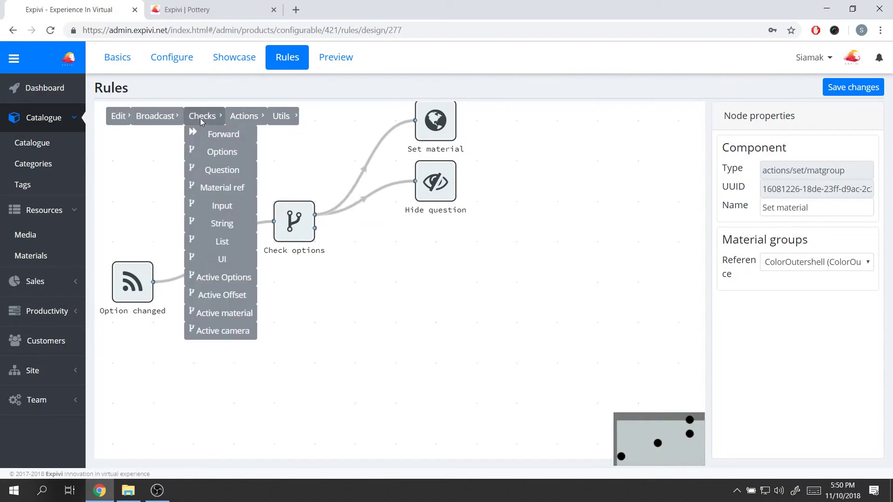
{"action": "left_click", "coordinate": [212, 154]}
{"action": "left_click_drag", "start_coordinate": [142, 198], "coordinate": [306, 307]}
{"action": "mouse_move", "coordinate": [154, 282]}
{"action": "left_mouse_down"}
{"action": "mouse_move", "coordinate": [294, 302]}
{"action": "mouse_move", "coordinate": [270, 302]}
{"action": "left_mouse_up"}
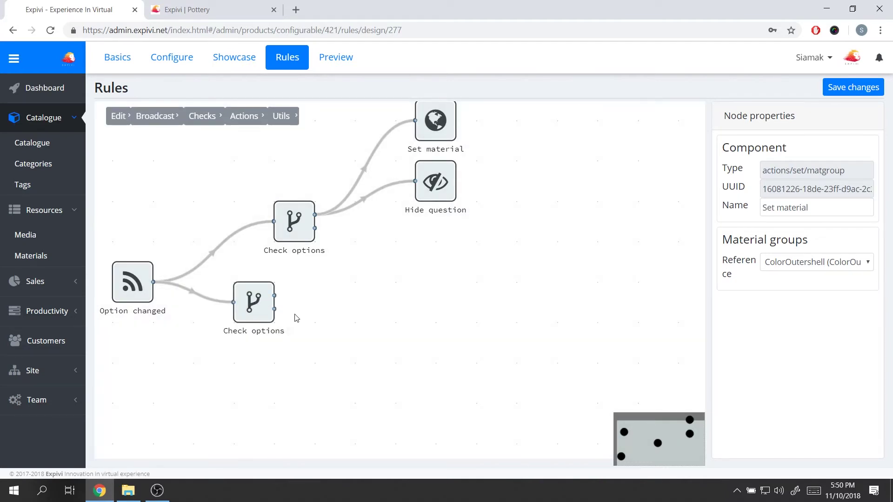
Delete the unconfigured second Check options node, then save the rule after checking the properties of the remaining nodes.
{"action": "right_click", "coordinate": [250, 300]}
{"action": "left_click", "coordinate": [256, 329]}
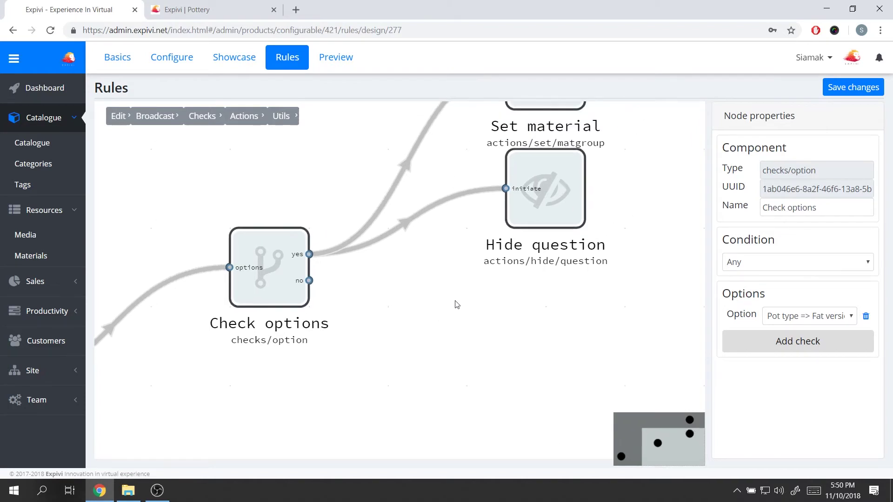
{"action": "left_click", "coordinate": [499, 264]}
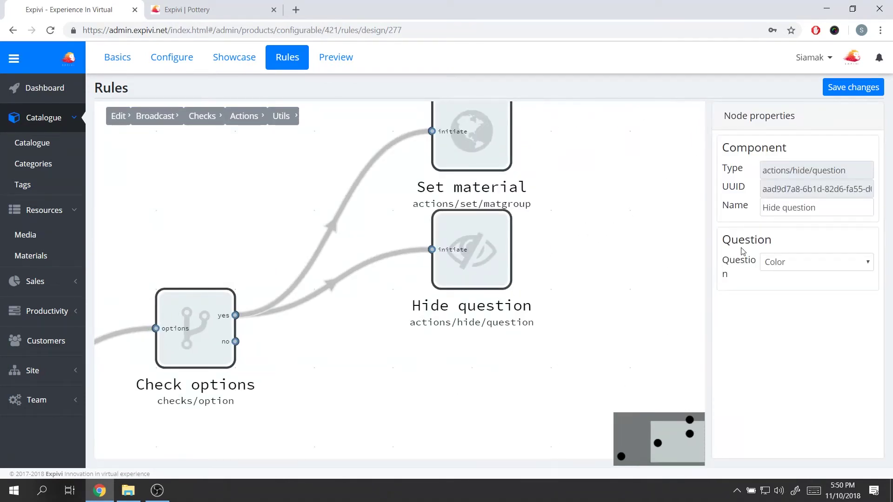
{"action": "left_click", "coordinate": [462, 195]}
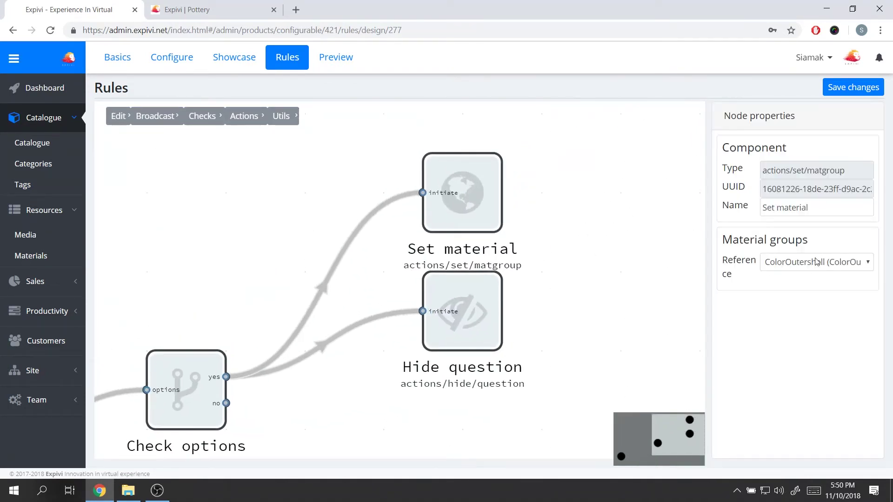
{"action": "left_click", "coordinate": [846, 263]}
{"action": "left_click", "coordinate": [853, 246]}
{"action": "left_click", "coordinate": [855, 88]}
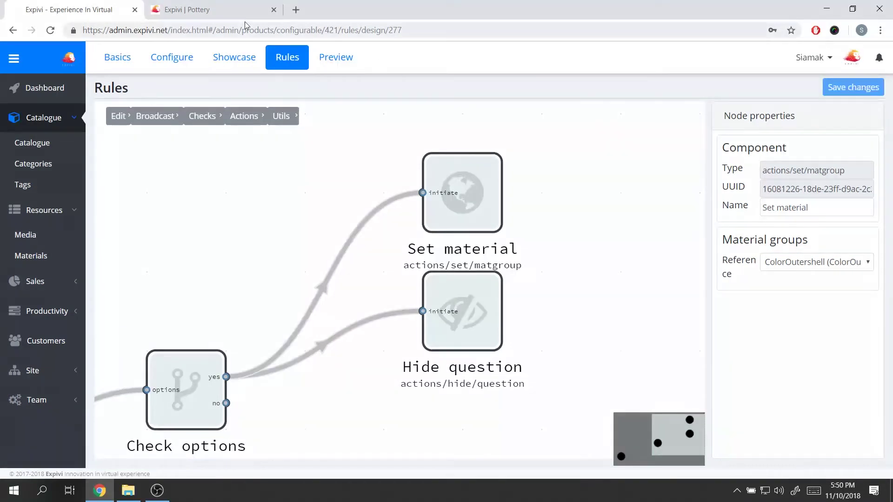
Reload the Pottery shop page and test the rule by switching the pot type between Fat version and Thin version.
{"action": "left_click", "coordinate": [246, 14]}
{"action": "left_click", "coordinate": [51, 31]}
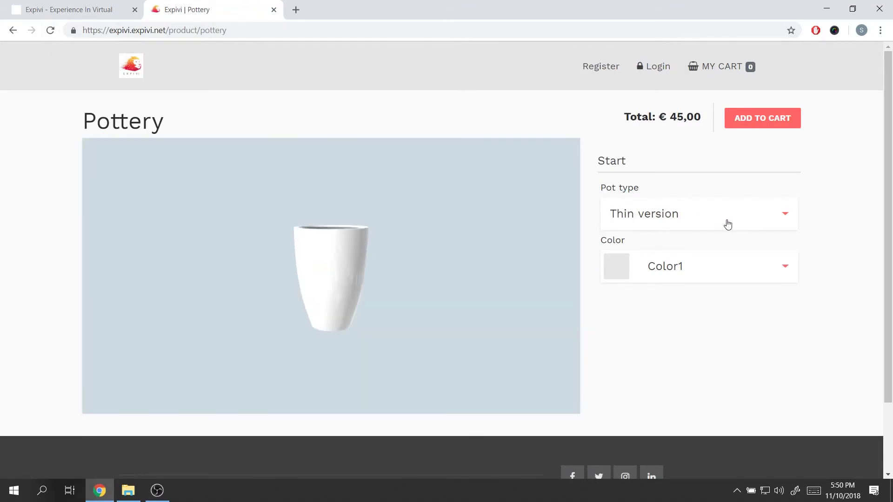
{"action": "left_click", "coordinate": [722, 220]}
{"action": "left_click", "coordinate": [710, 249]}
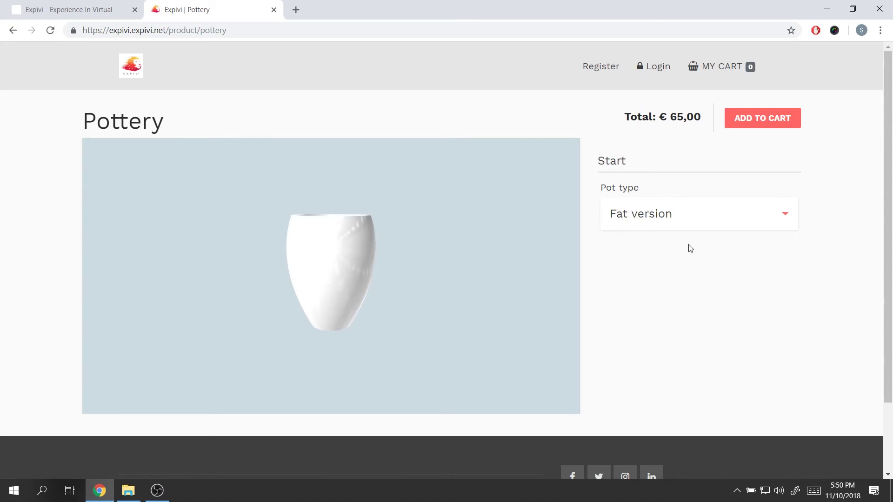
{"action": "left_click", "coordinate": [733, 216]}
{"action": "left_click", "coordinate": [686, 278]}
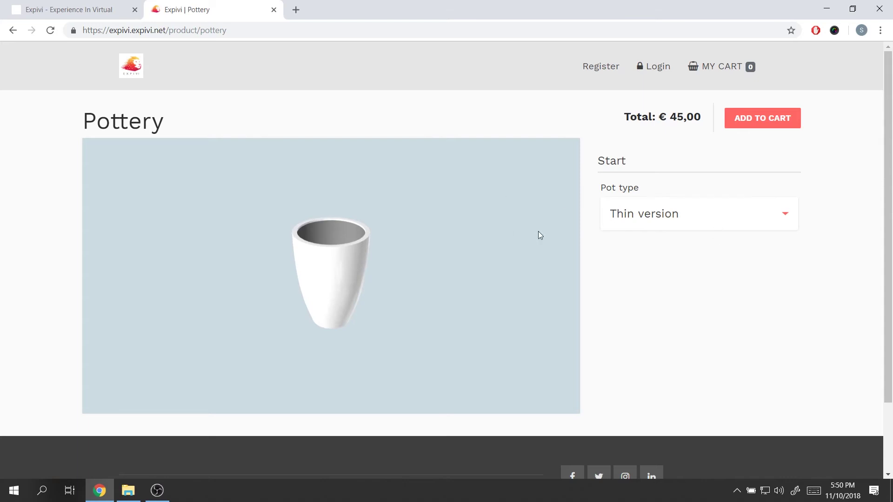
{"action": "left_click", "coordinate": [692, 216]}
{"action": "left_click", "coordinate": [681, 244]}
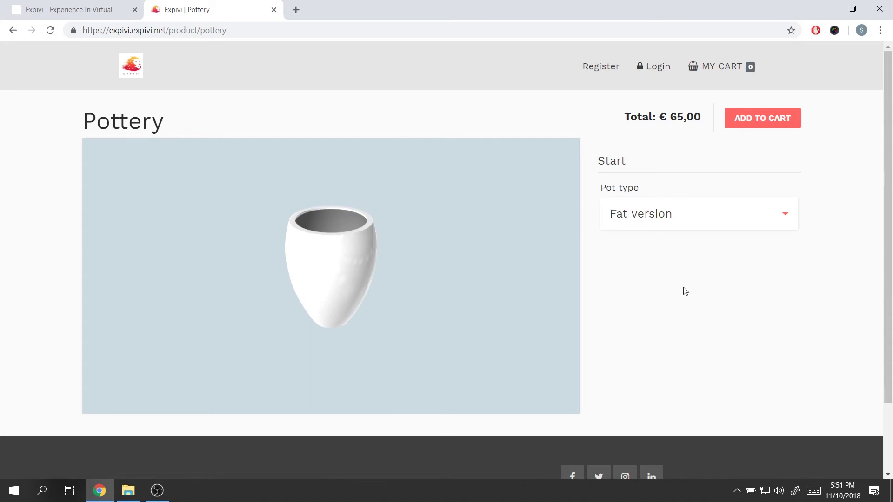
{"action": "left_click", "coordinate": [660, 224]}
{"action": "left_click", "coordinate": [663, 280]}
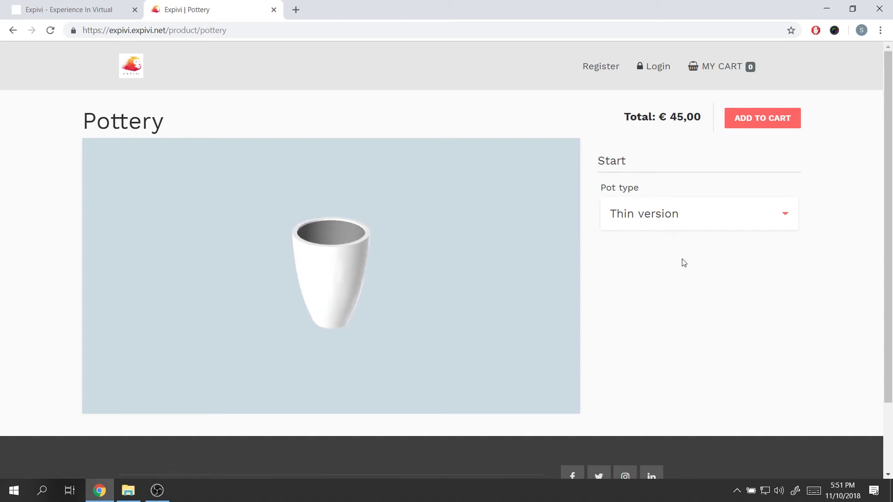
Return to the Expivi admin, add an Options check node below the first one and connect the Option changed node to it.
{"action": "left_click", "coordinate": [55, 8]}
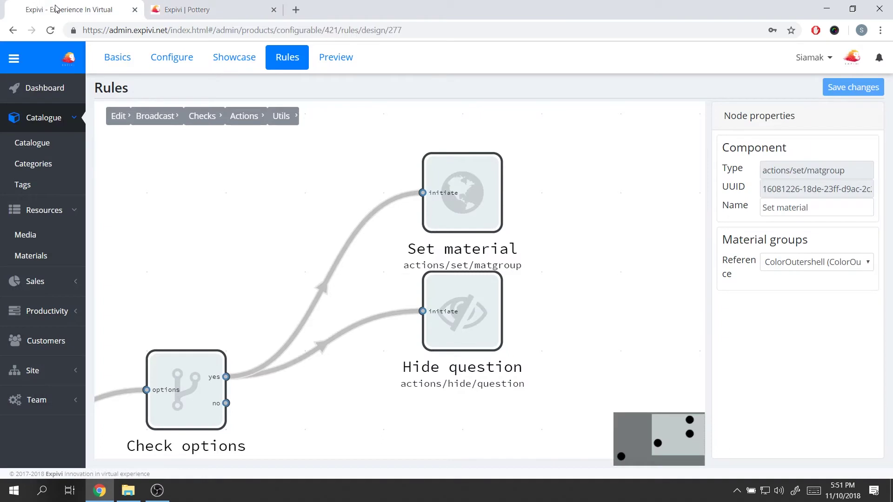
{"action": "left_click_drag", "start_coordinate": [225, 263], "coordinate": [365, 233]}
{"action": "scroll", "coordinate": [313, 173], "scroll_direction": "down", "scroll_amount": 3}
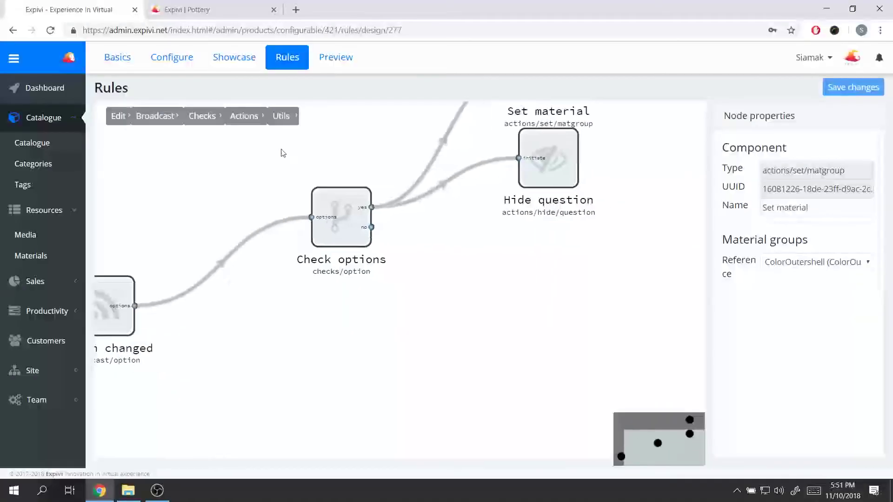
{"action": "left_click", "coordinate": [206, 121]}
{"action": "left_click", "coordinate": [214, 156]}
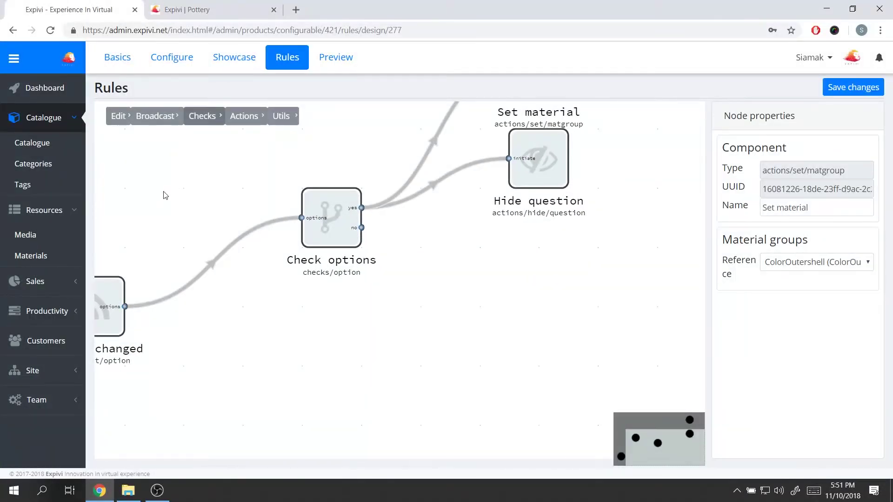
{"action": "left_click_drag", "start_coordinate": [222, 240], "coordinate": [282, 305]}
{"action": "scroll", "coordinate": [283, 304], "scroll_direction": "up", "scroll_amount": 3}
{"action": "left_click_drag", "start_coordinate": [134, 267], "coordinate": [268, 281]}
Add a check for Pot type => Thin version to the lower Check options node.
{"action": "left_click", "coordinate": [267, 282]}
{"action": "left_click", "coordinate": [826, 318]}
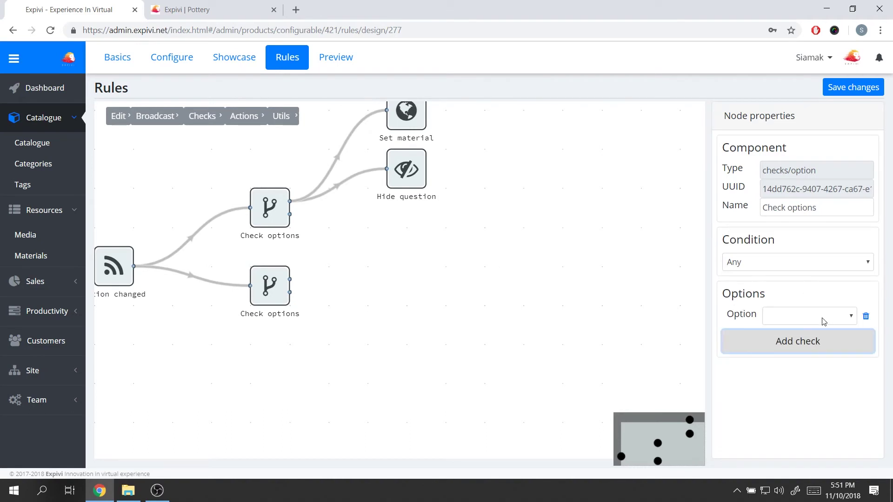
{"action": "left_click", "coordinate": [798, 321]}
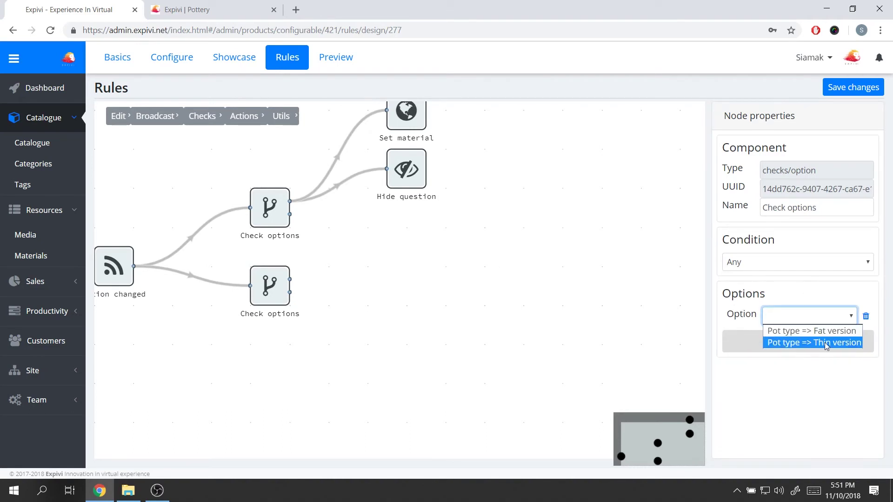
{"action": "left_click", "coordinate": [825, 342]}
Add a Show Question node beside the lower Check options node and connect that check's yes output to it.
{"action": "mouse_move", "coordinate": [411, 281]}
{"action": "left_mouse_down"}
{"action": "mouse_move", "coordinate": [416, 312]}
{"action": "mouse_move", "coordinate": [408, 295]}
{"action": "left_mouse_up"}
{"action": "scroll", "coordinate": [417, 313], "scroll_direction": "up", "scroll_amount": 1}
{"action": "mouse_move", "coordinate": [244, 124]}
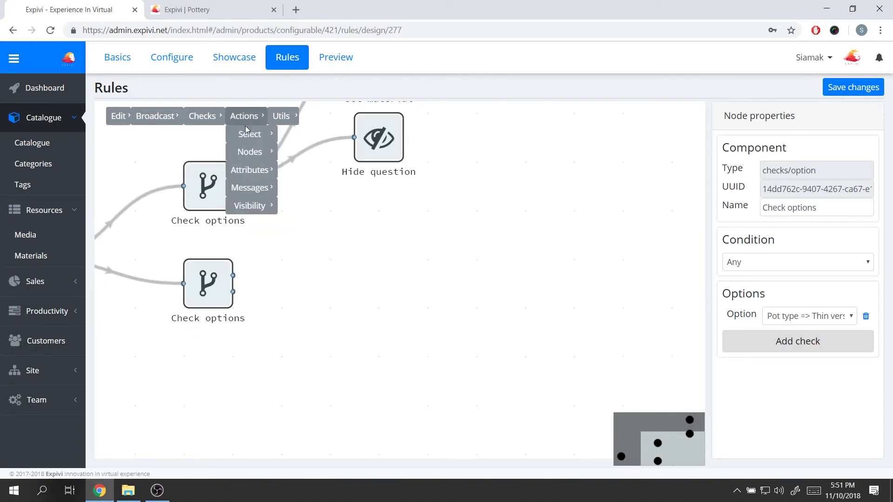
{"action": "mouse_move", "coordinate": [245, 212]}
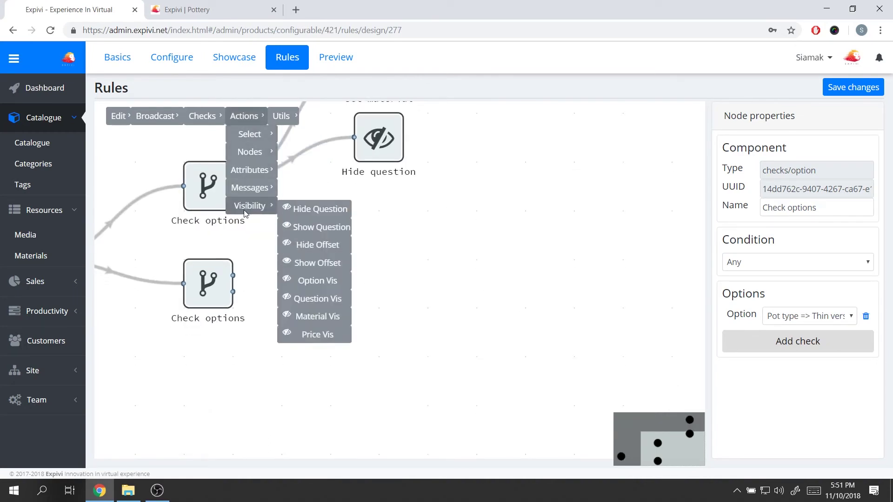
{"action": "left_click", "coordinate": [307, 227]}
{"action": "left_click_drag", "start_coordinate": [188, 203], "coordinate": [333, 283]}
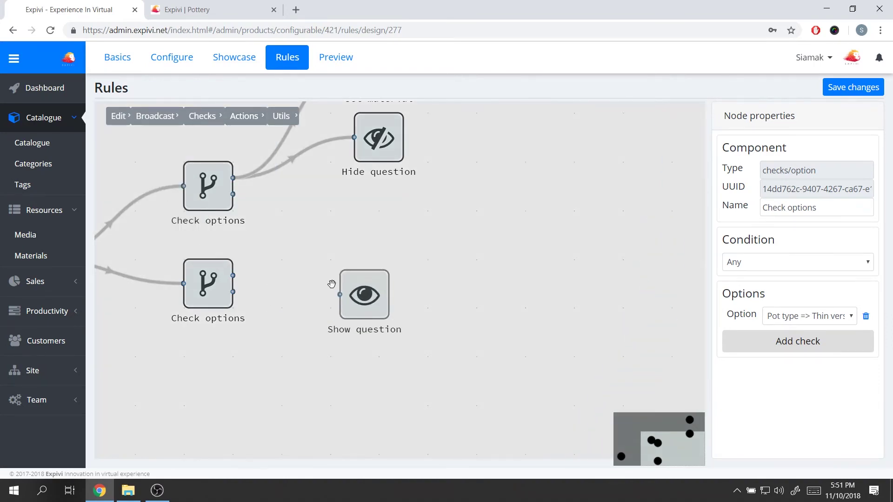
{"action": "scroll", "coordinate": [251, 277], "scroll_direction": "up", "scroll_amount": 2}
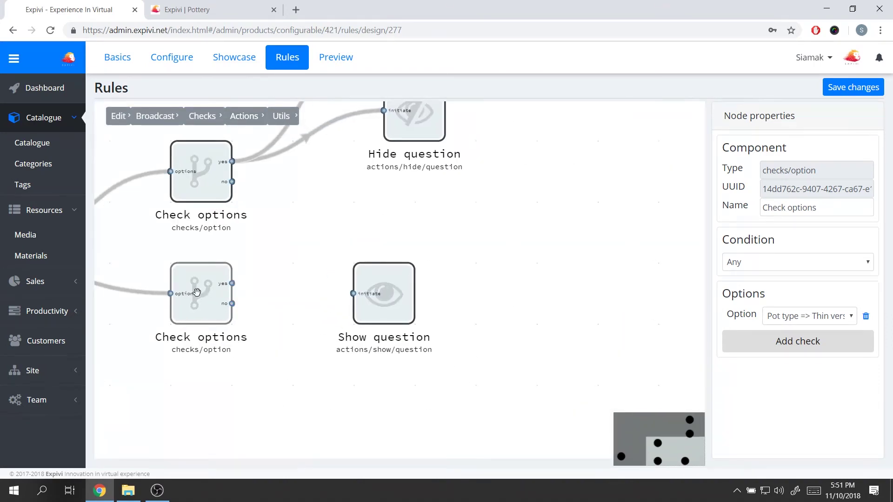
{"action": "left_click_drag", "start_coordinate": [232, 284], "coordinate": [353, 293]}
Set the Show question node's question to Color and save the rule changes.
{"action": "left_click", "coordinate": [415, 294]}
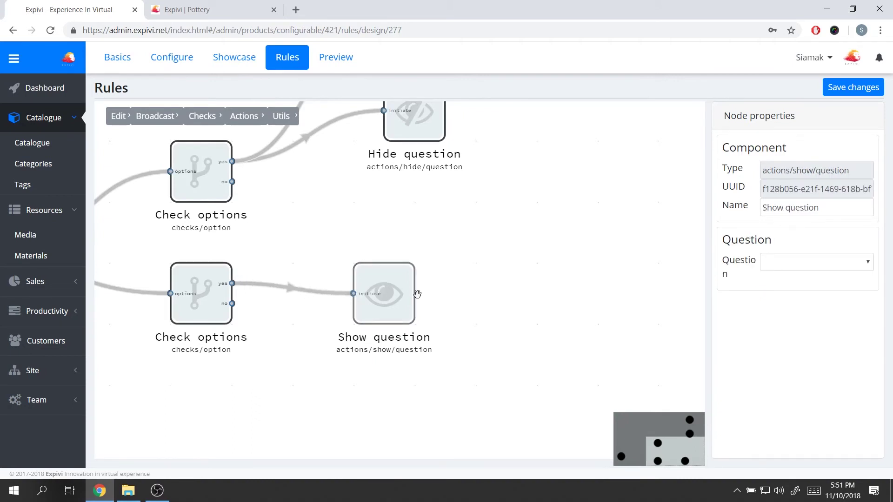
{"action": "left_click", "coordinate": [786, 262]}
{"action": "left_click", "coordinate": [796, 289]}
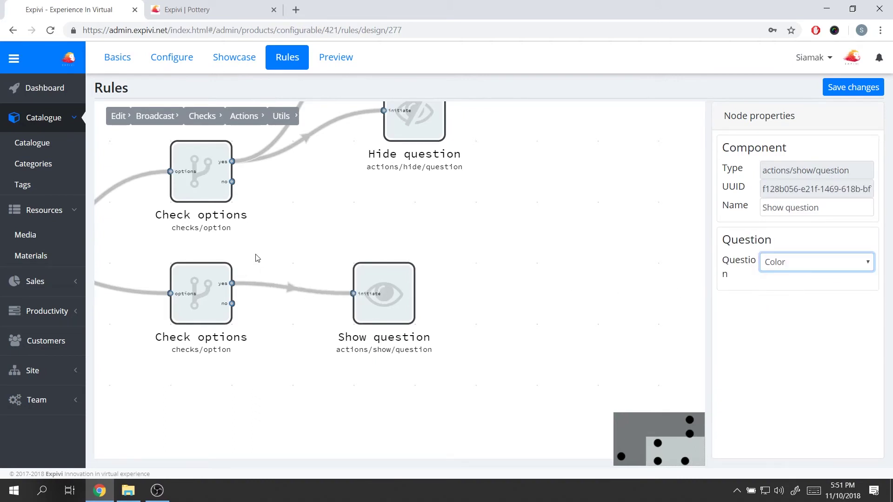
{"action": "left_click_drag", "start_coordinate": [257, 258], "coordinate": [424, 328]}
{"action": "left_click", "coordinate": [853, 88]}
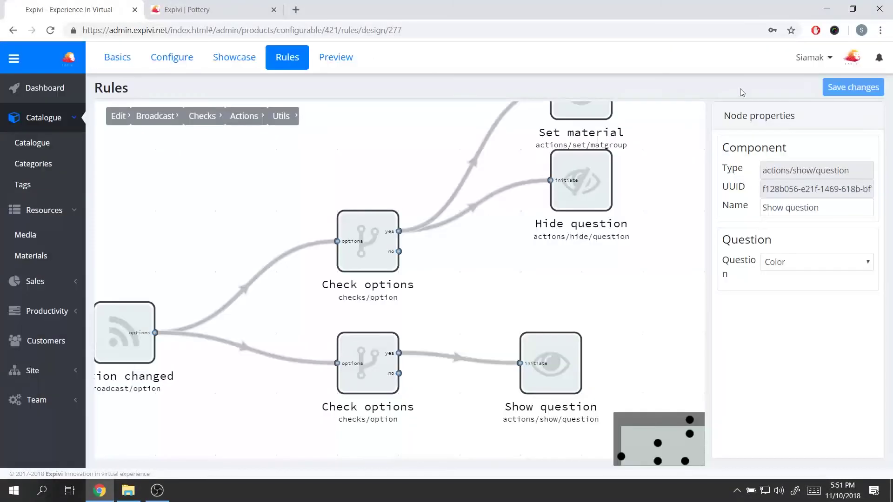
Reload the Pottery shop page and test the saved rule by choosing Fat version and switching back to Thin version.
{"action": "left_click", "coordinate": [223, 8]}
{"action": "left_click", "coordinate": [48, 35]}
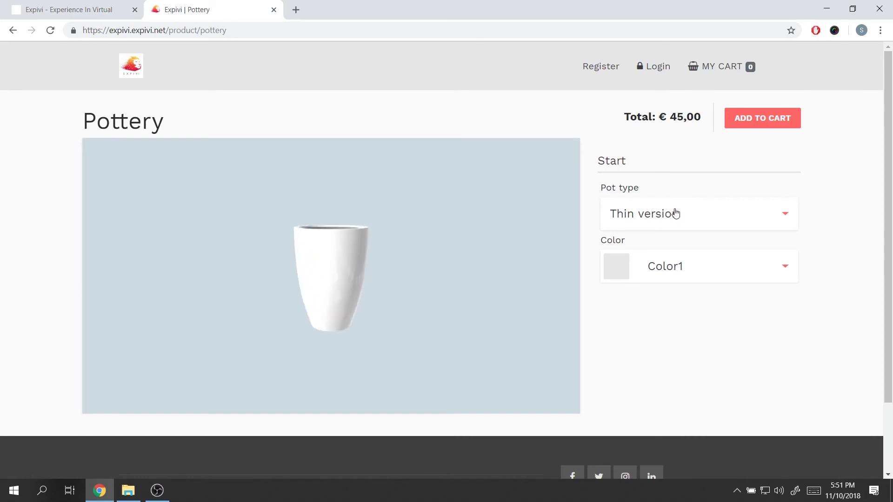
{"action": "left_click", "coordinate": [673, 211]}
{"action": "left_click", "coordinate": [673, 245]}
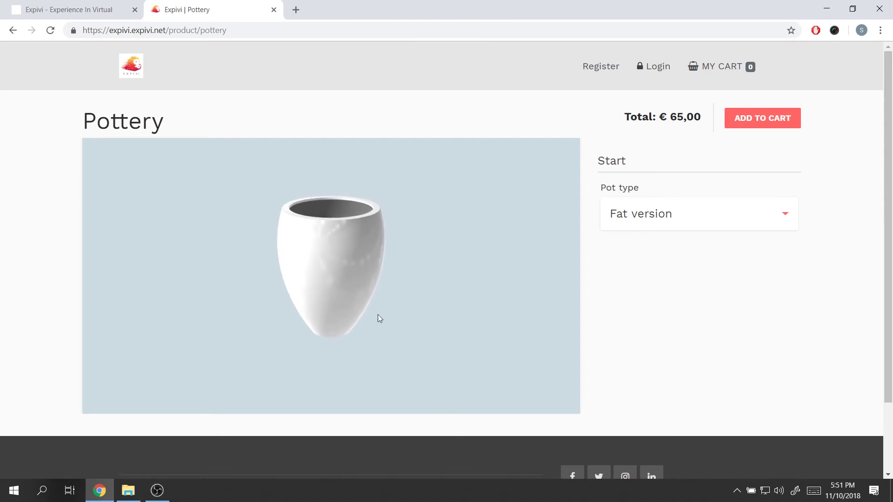
{"action": "left_click", "coordinate": [728, 218]}
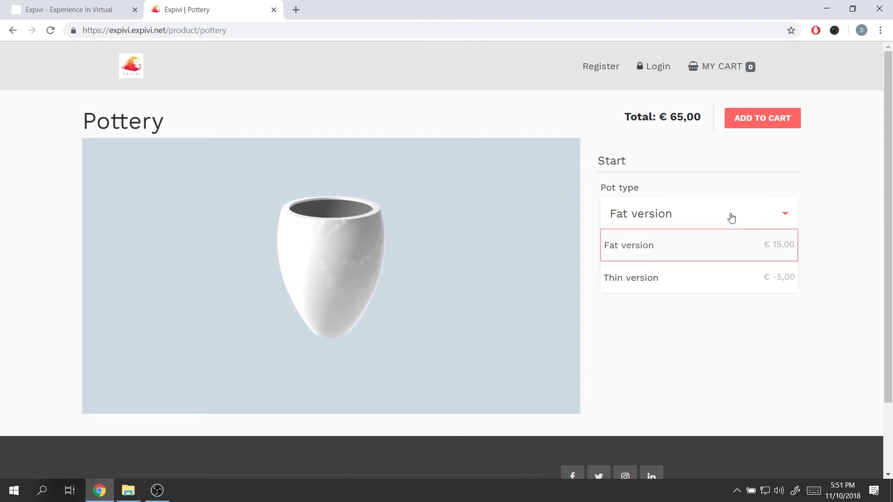
{"action": "left_click", "coordinate": [678, 277]}
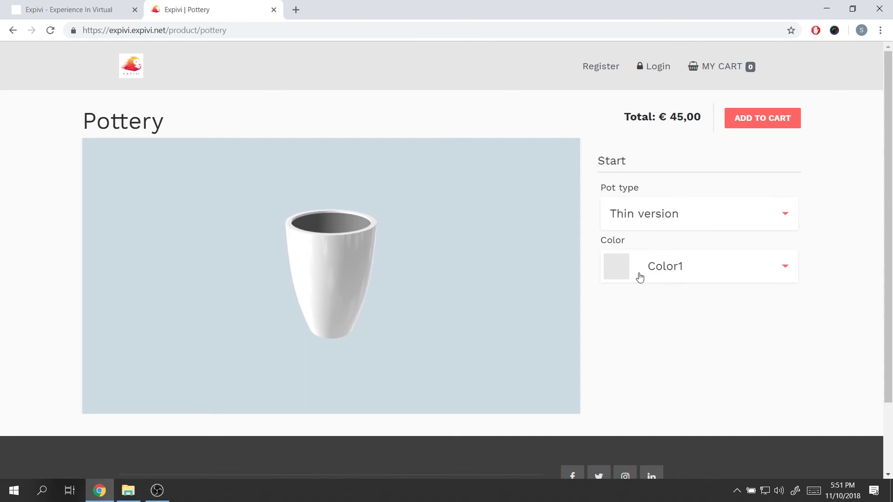
Set the thin pot's color to Color2 and change the pot type to Fat version to test the color limit.
{"action": "left_click", "coordinate": [694, 275]}
{"action": "left_click", "coordinate": [673, 328]}
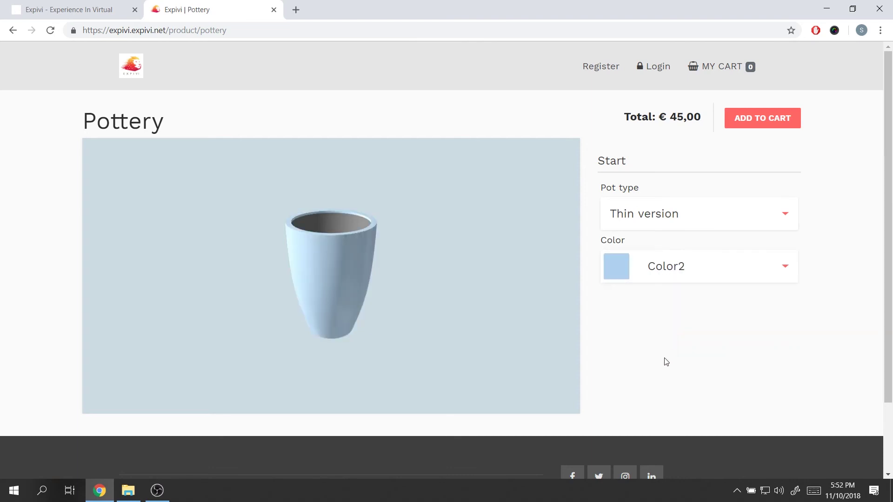
{"action": "left_click", "coordinate": [681, 221]}
{"action": "left_click", "coordinate": [668, 246]}
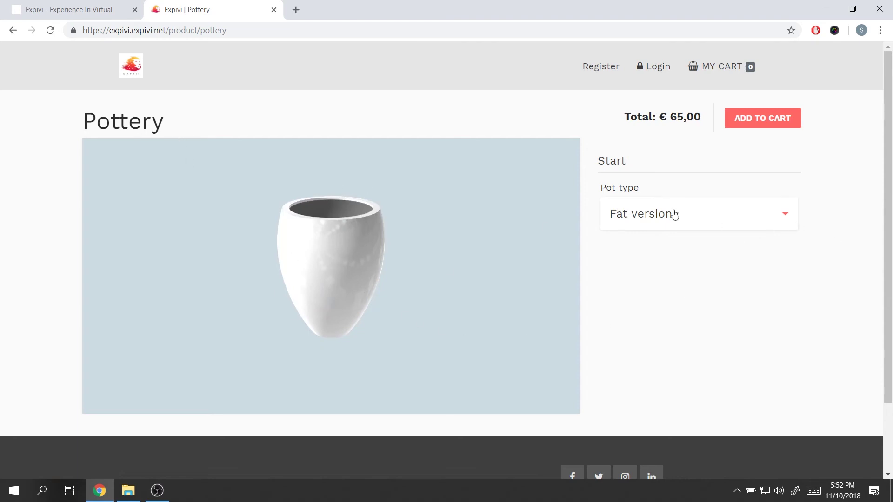
Return to the Expivi admin rule and add an Active Options check node below the second Check options node.
{"action": "scroll", "coordinate": [291, 233], "scroll_direction": "down", "scroll_amount": 3}
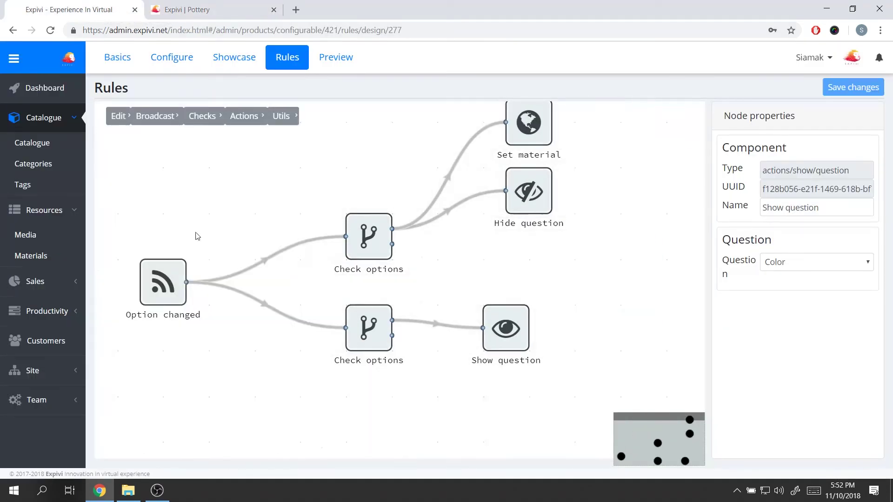
{"action": "left_click_drag", "start_coordinate": [195, 236], "coordinate": [181, 205]}
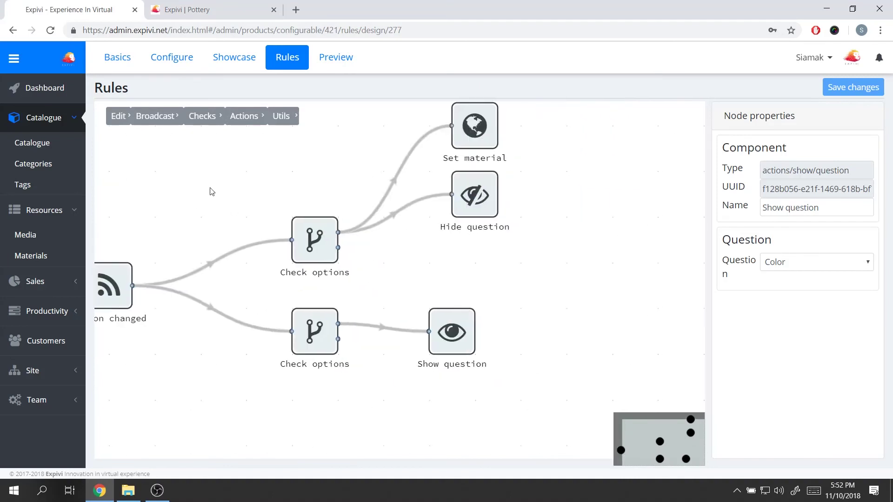
{"action": "left_click", "coordinate": [203, 116]}
{"action": "mouse_move", "coordinate": [205, 117]}
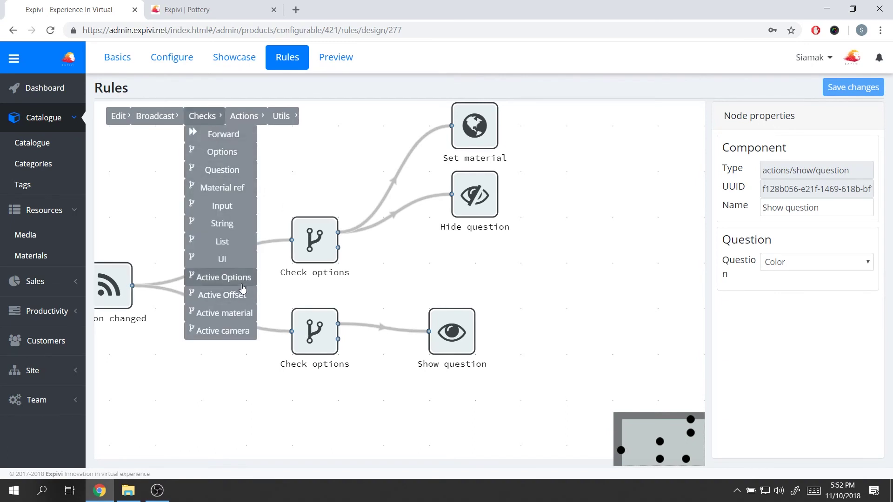
{"action": "left_click", "coordinate": [223, 277]}
{"action": "left_click_drag", "start_coordinate": [159, 189], "coordinate": [251, 331]}
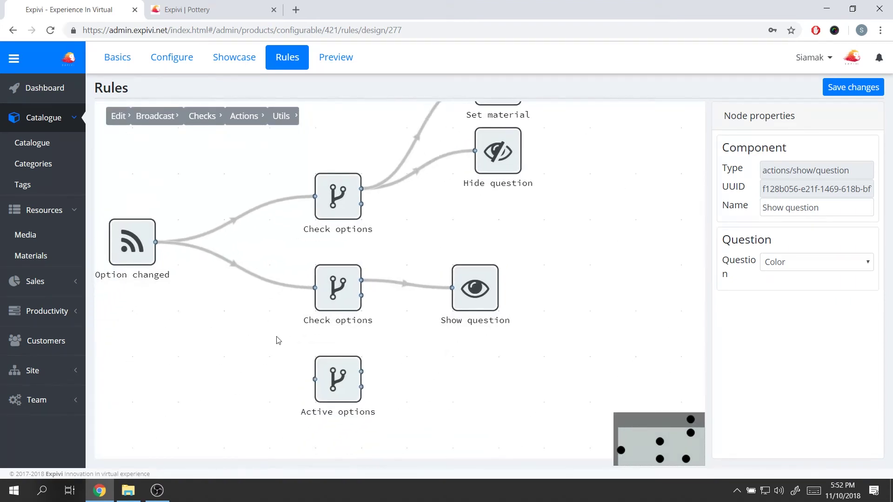
Inspect the lower Check options node, test Thin version on the Pottery shop page and return to the rule editor.
{"action": "left_click", "coordinate": [336, 293]}
{"action": "left_click_drag", "start_coordinate": [293, 262], "coordinate": [330, 258]}
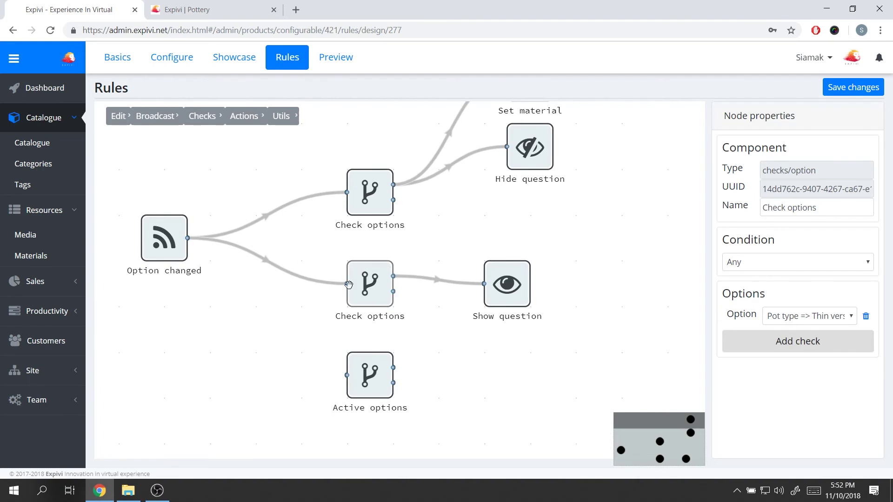
{"action": "left_click", "coordinate": [227, 10]}
{"action": "left_click", "coordinate": [653, 224]}
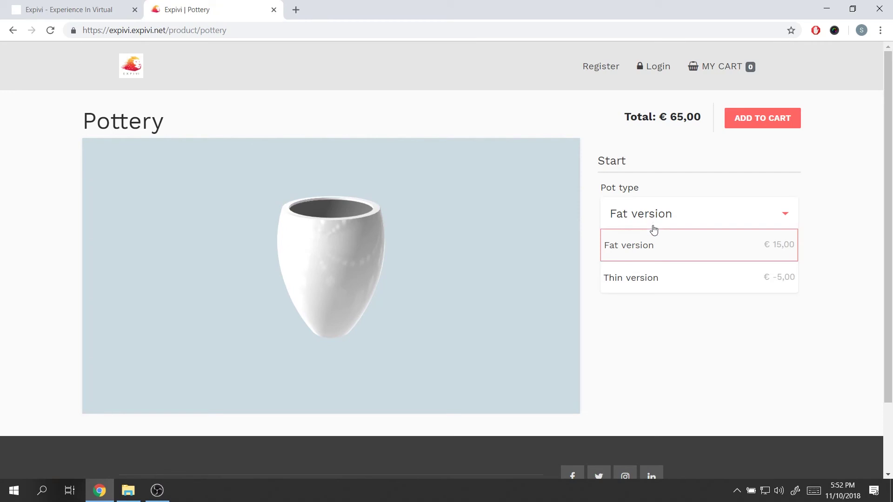
{"action": "left_click", "coordinate": [635, 276]}
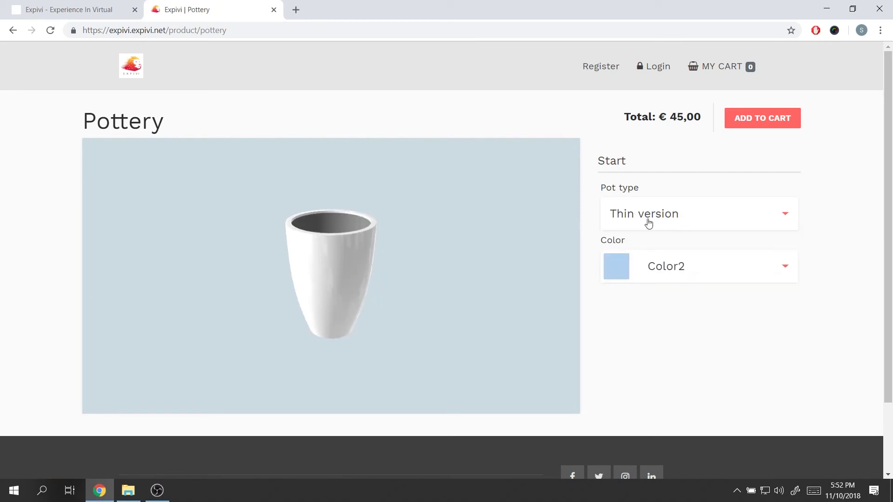
{"action": "left_click", "coordinate": [95, 6]}
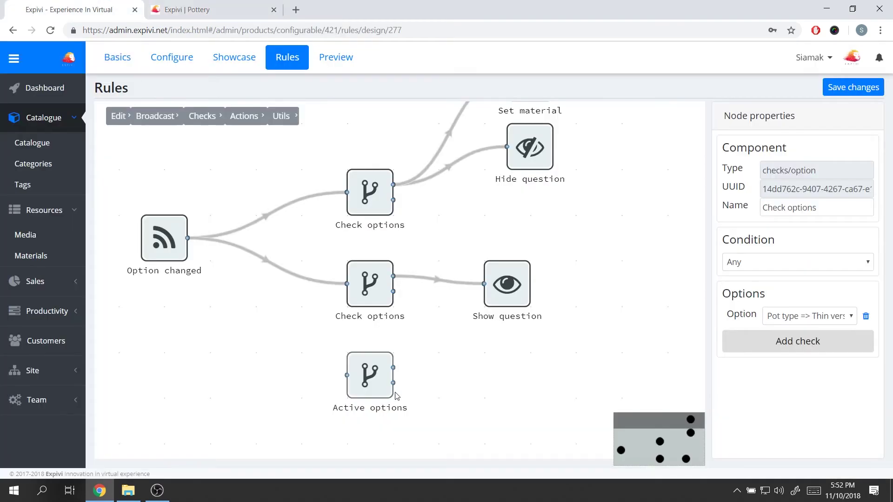
Add an option check for Pot type => Thin version to the Active options node, with the condition Any.
{"action": "left_click", "coordinate": [380, 373]}
{"action": "left_click", "coordinate": [784, 320]}
{"action": "left_click", "coordinate": [815, 316]}
{"action": "left_click", "coordinate": [822, 342]}
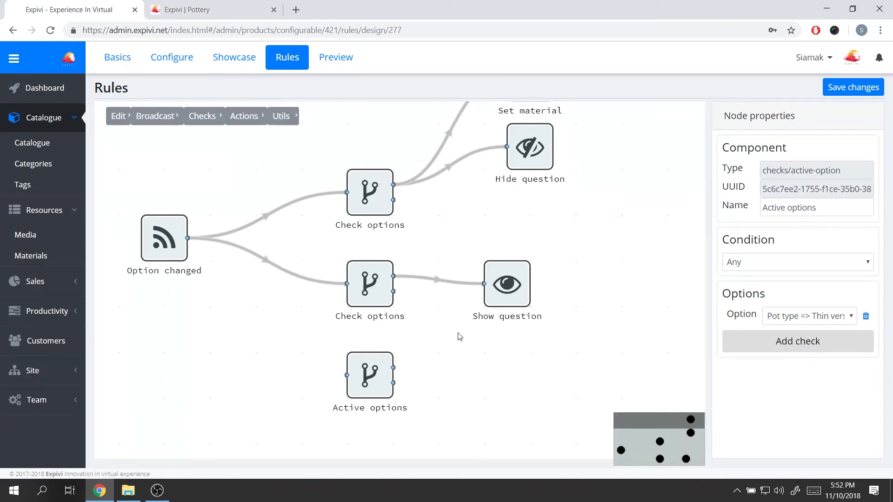
{"action": "scroll", "coordinate": [460, 336], "scroll_direction": "up", "scroll_amount": 2}
Switch to the Pottery shop page and set the thin pot's color to Color1.
{"action": "left_click", "coordinate": [231, 14]}
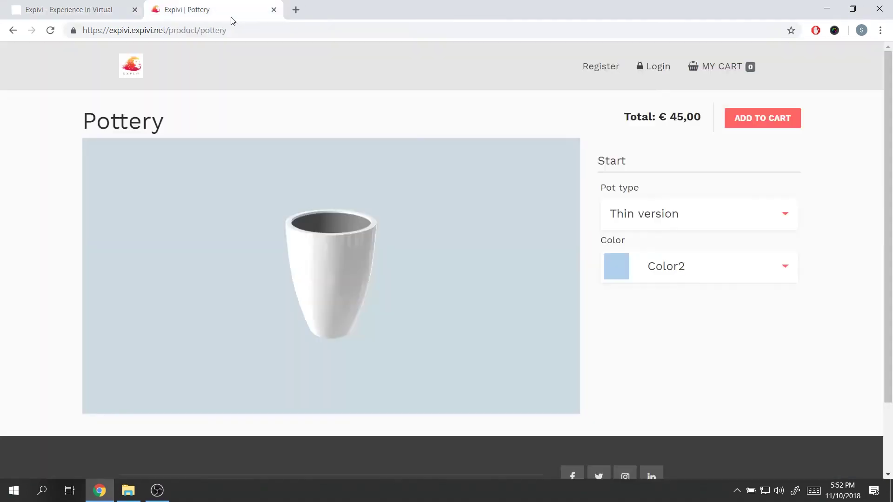
{"action": "left_click", "coordinate": [643, 267]}
{"action": "left_click", "coordinate": [684, 301]}
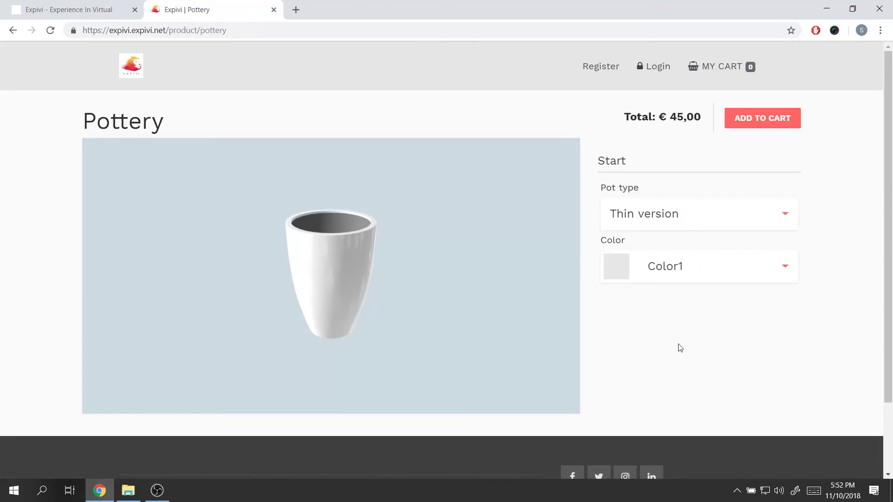
Return to the Expivi admin rule and delete the Active options node below the second Check options node.
{"action": "left_click", "coordinate": [120, 7]}
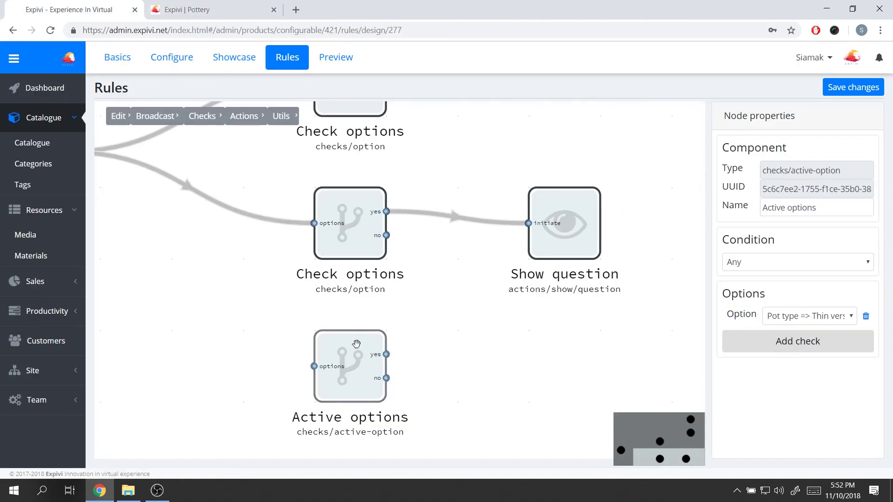
{"action": "right_click", "coordinate": [360, 365]}
{"action": "left_click", "coordinate": [367, 393]}
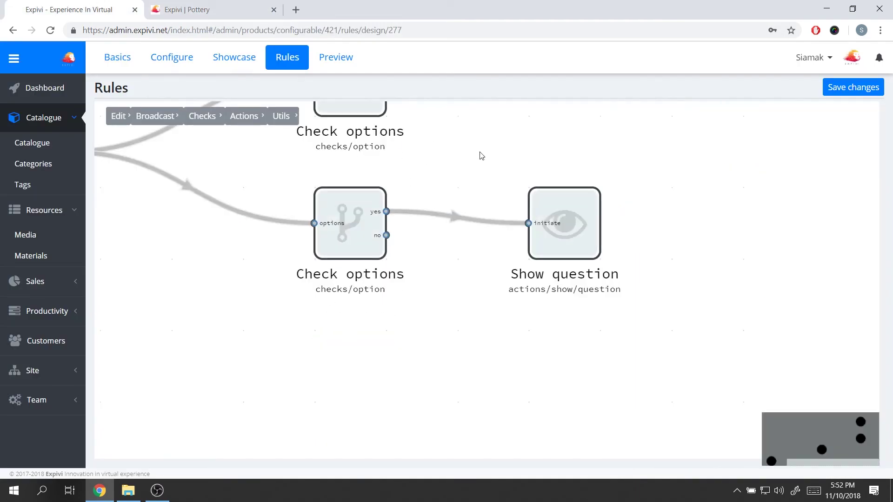
{"action": "left_click_drag", "start_coordinate": [481, 156], "coordinate": [508, 265]}
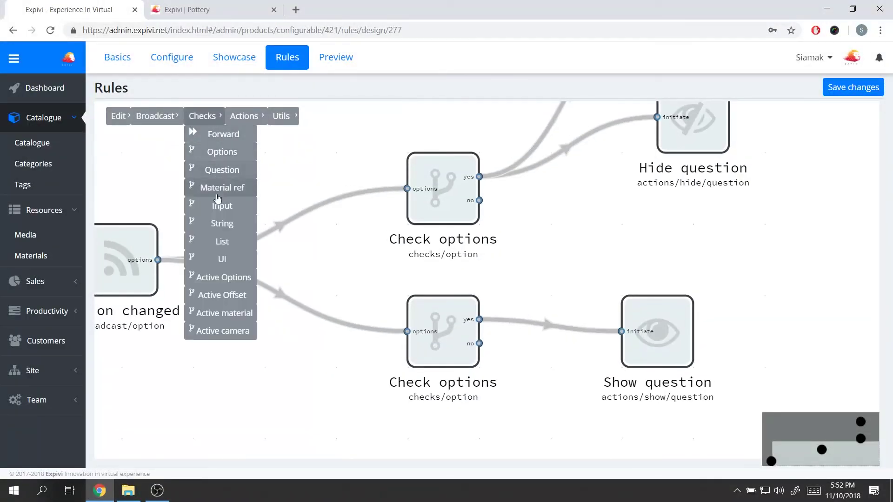
{"action": "mouse_move", "coordinate": [168, 122]}
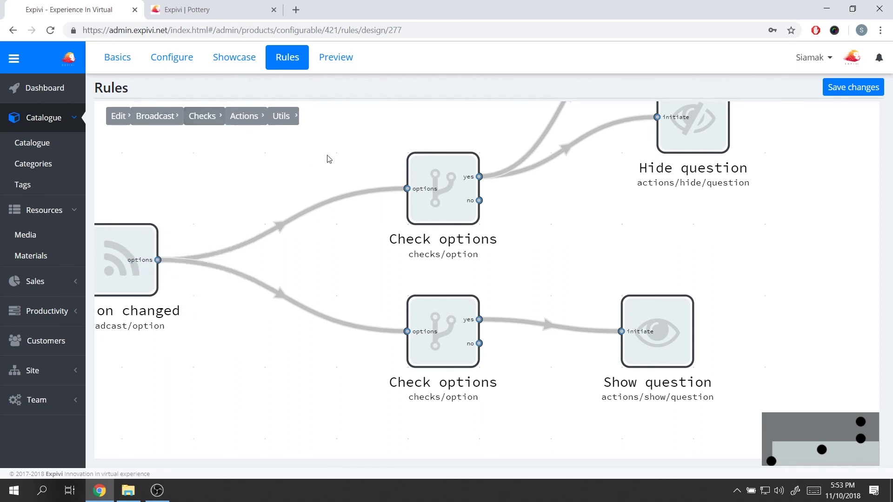
{"action": "left_click_drag", "start_coordinate": [327, 158], "coordinate": [336, 188]}
{"action": "mouse_move", "coordinate": [166, 119]}
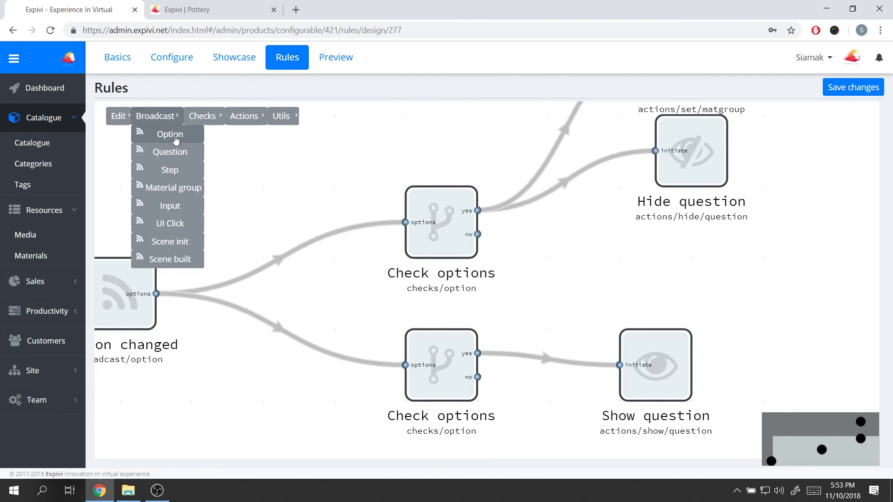
{"action": "mouse_move", "coordinate": [199, 119]}
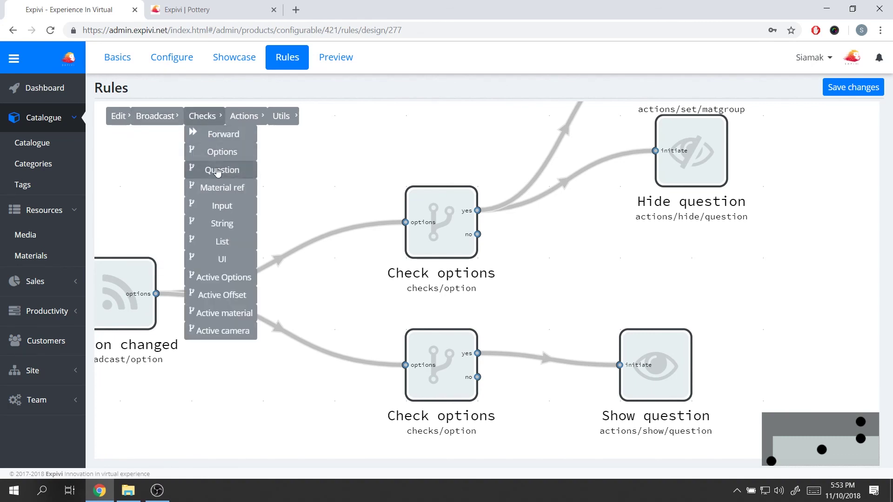
{"action": "scroll", "coordinate": [339, 191], "scroll_direction": "down", "scroll_amount": 3}
{"action": "left_click_drag", "start_coordinate": [339, 195], "coordinate": [305, 186]}
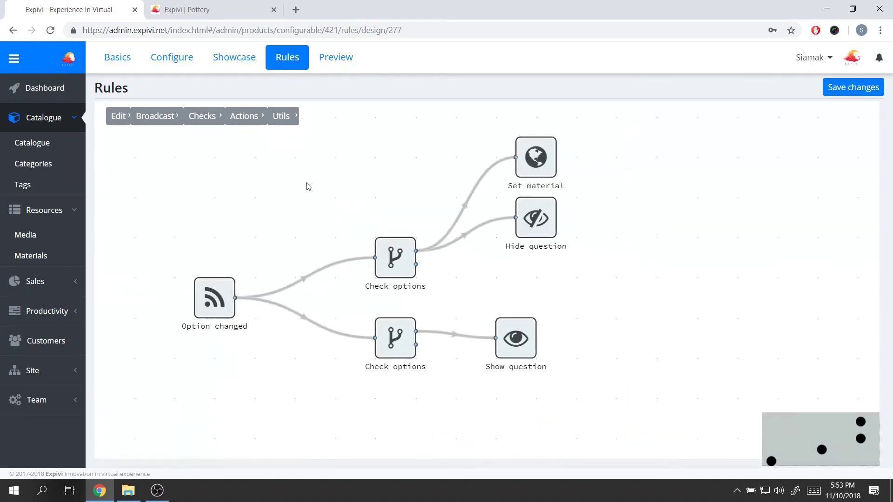
Open the product's scene preview, and switch to the Pottery shop page to view the configured pot.
{"action": "left_click", "coordinate": [351, 58]}
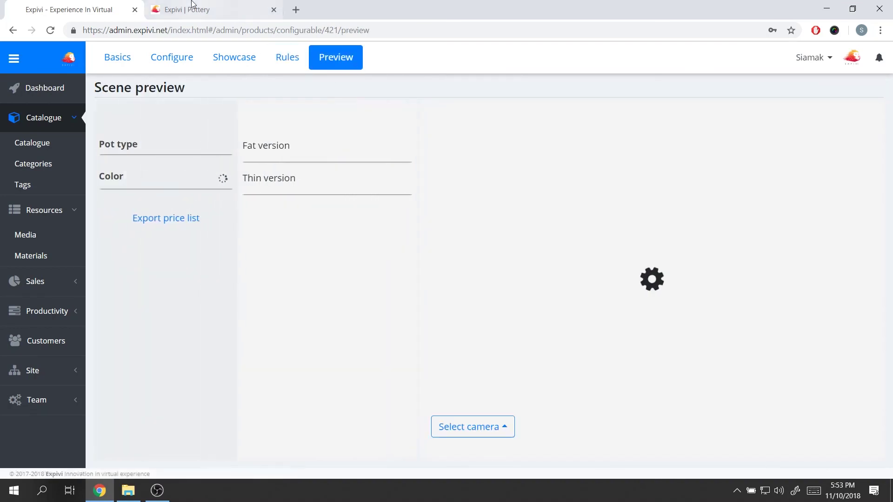
{"action": "left_click", "coordinate": [204, 9]}
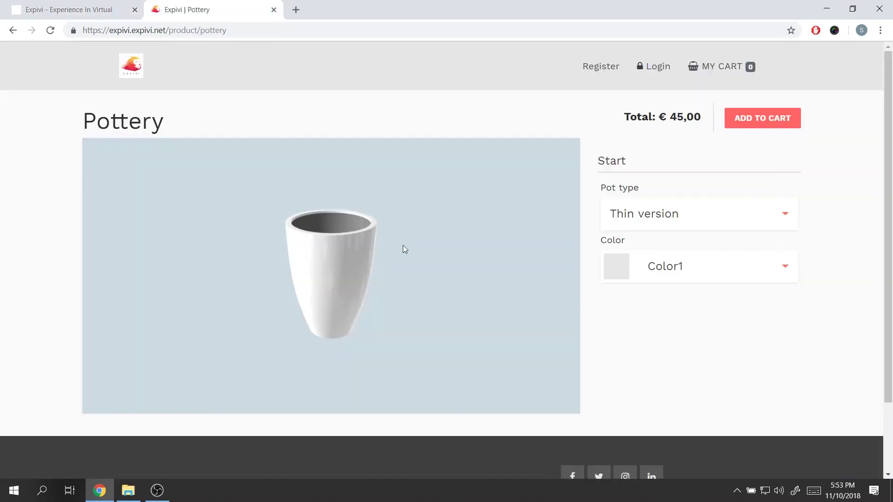